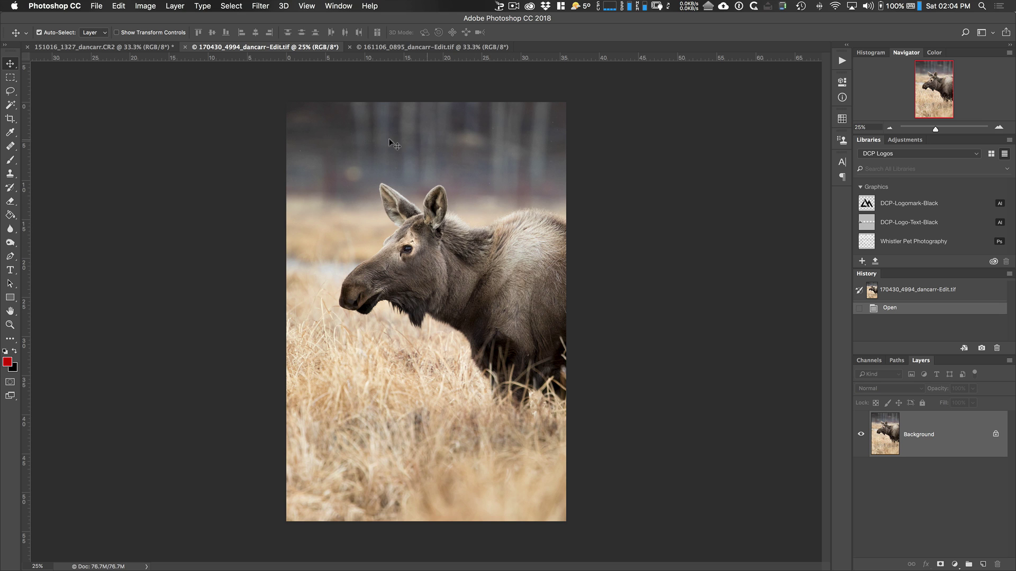
# Open the white high-res logo PNG from the Photologo folder as its own document.
pyautogui.click(96, 5)
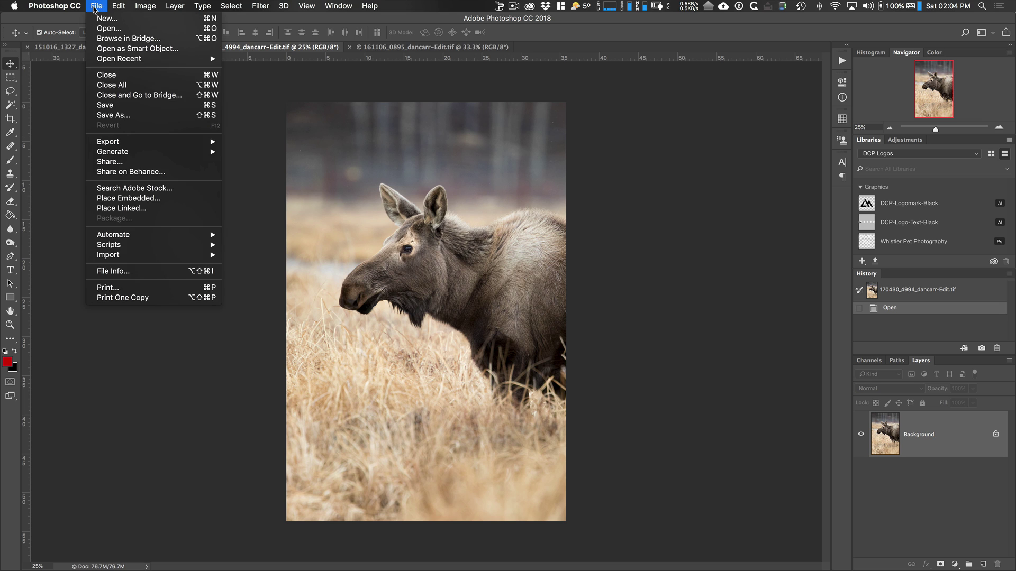
pyautogui.click(150, 28)
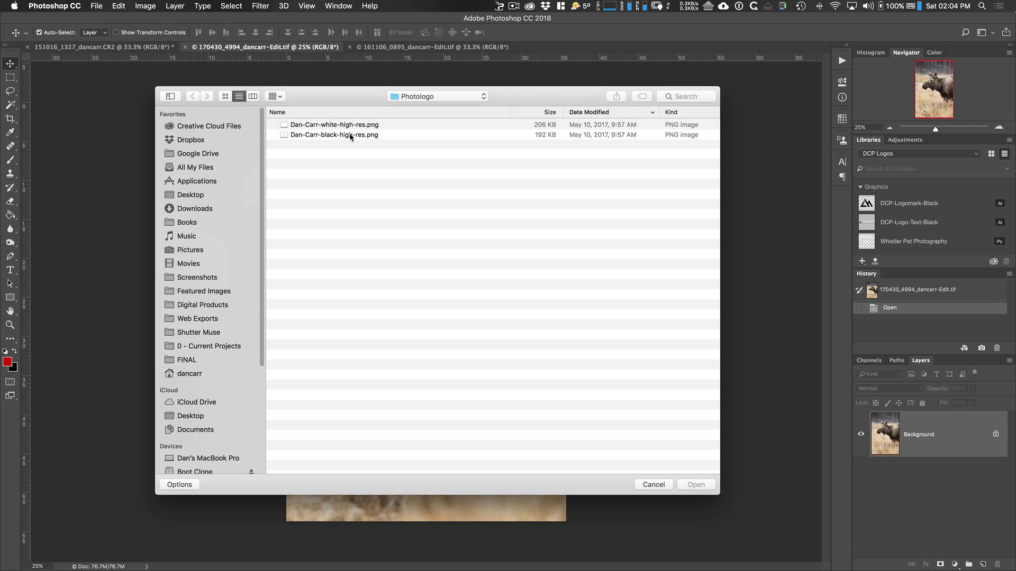
pyautogui.click(362, 125)
pyautogui.click(701, 485)
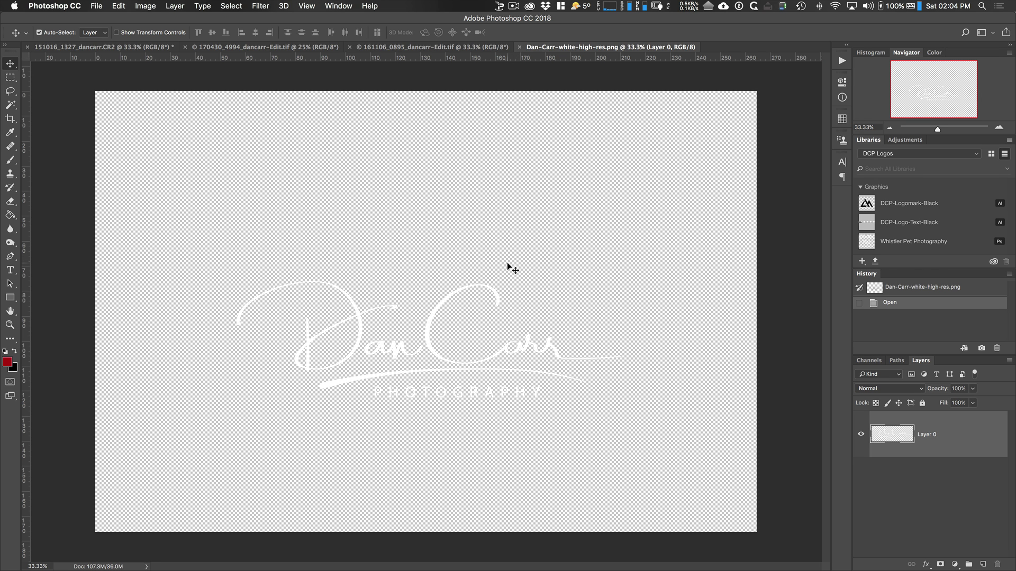
# Copy the entire logo canvas, paste it into the 170430_4994 moose photo and shift it slightly lower over the moose.
pyautogui.press('super+a')
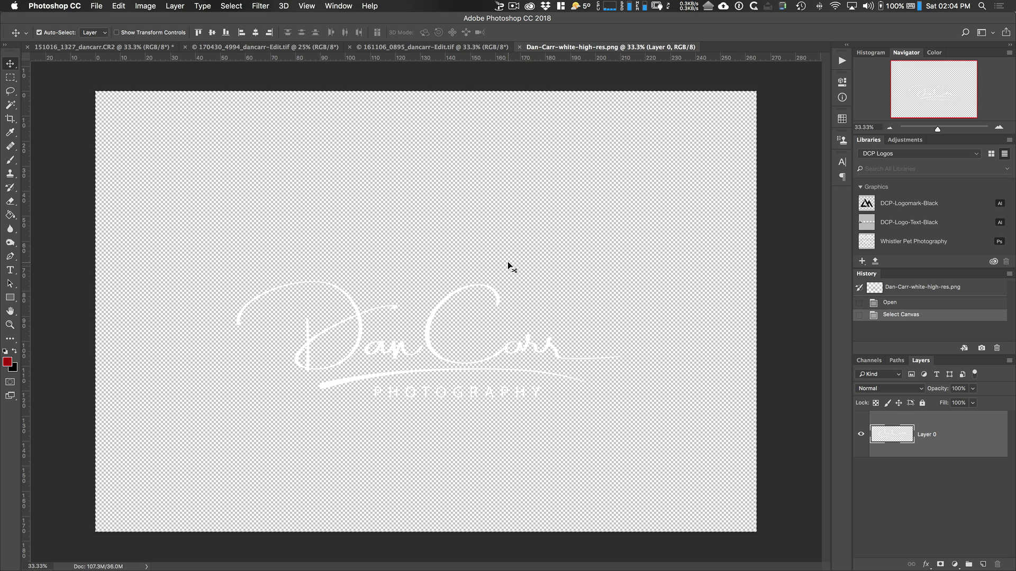
pyautogui.press('super')
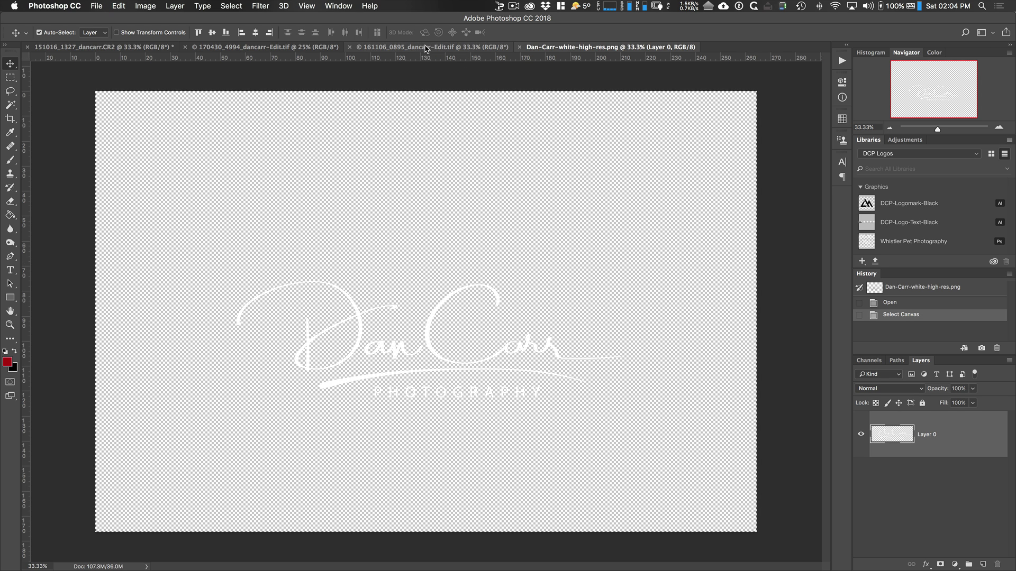
pyautogui.click(269, 47)
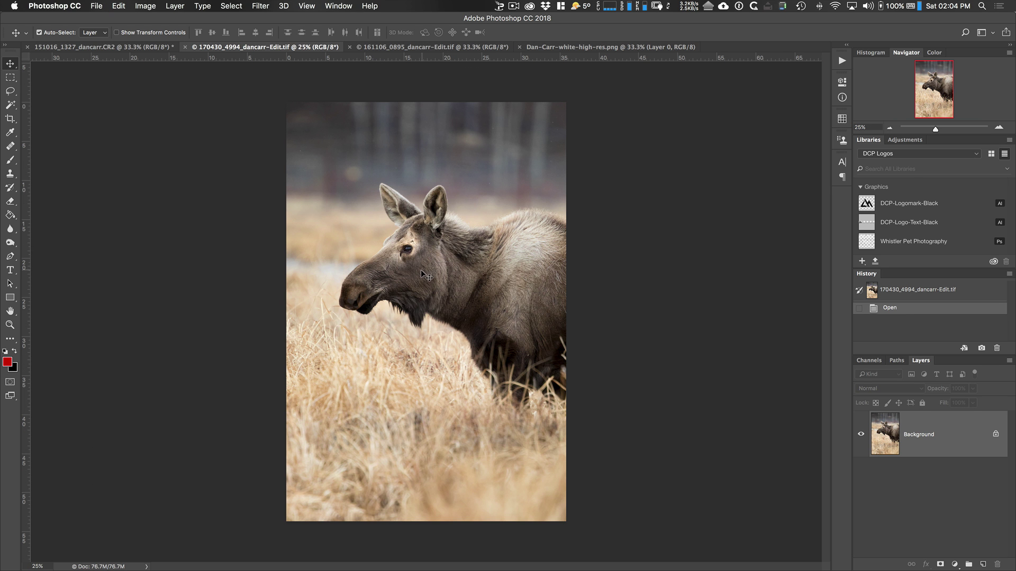
pyautogui.press('super+v')
pyautogui.click(562, 253)
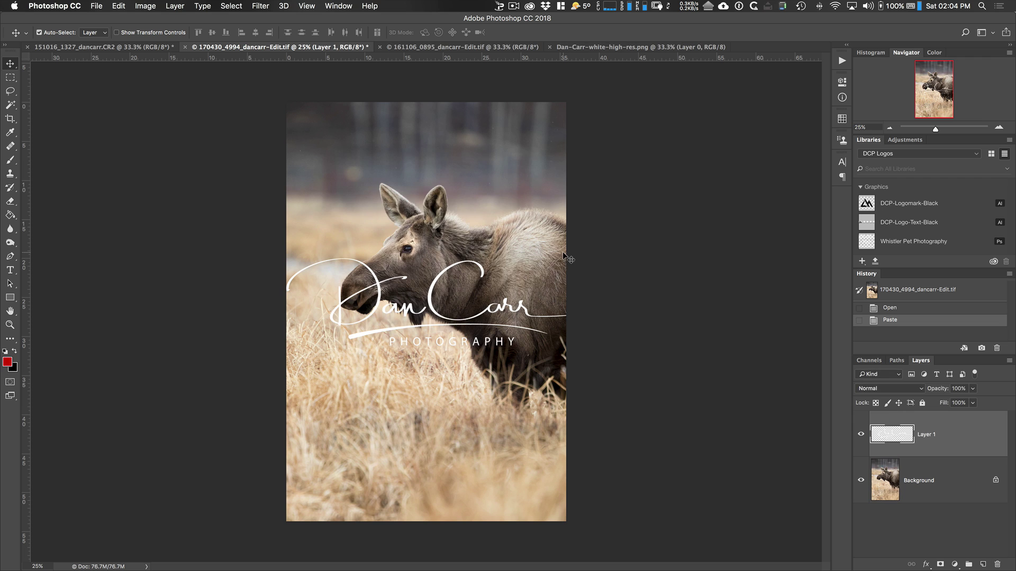
pyautogui.moveTo(436, 287); pyautogui.dragTo(444, 311)
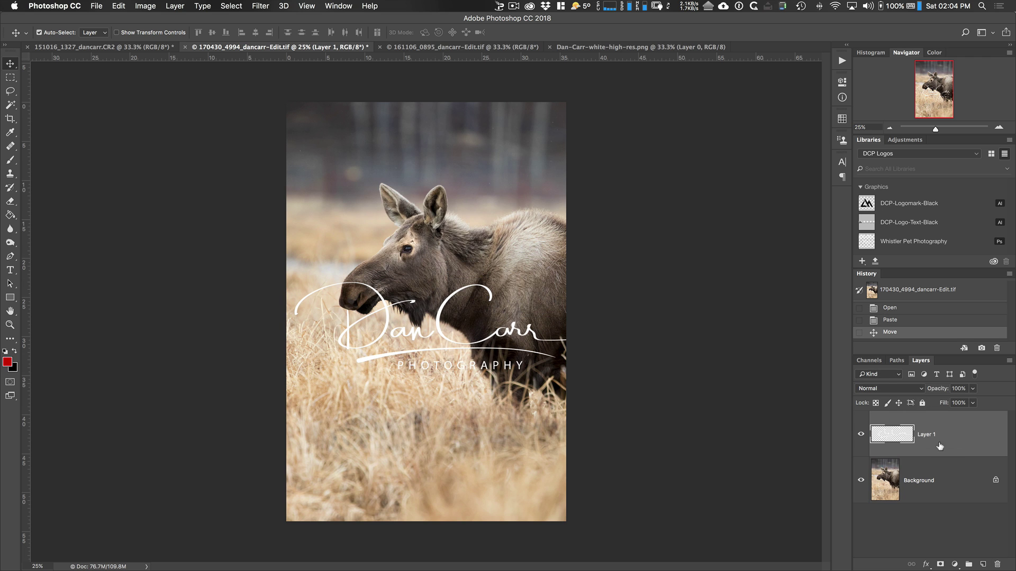
# Scale the pasted logo down near the bottom centre of the moose photo and reduce its layer opacity to 57%.
pyautogui.press('super+t')
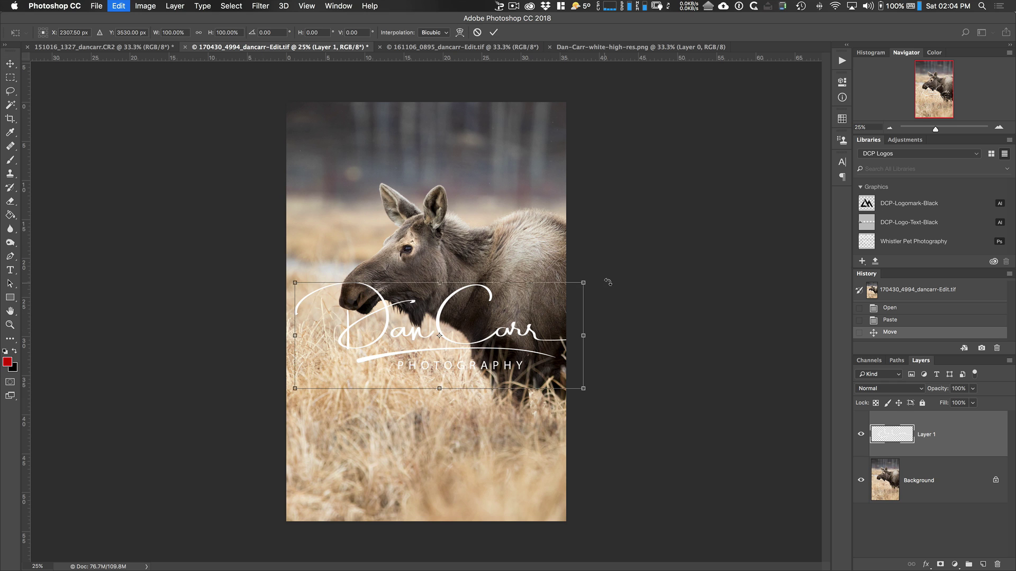
pyautogui.moveTo(582, 282); pyautogui.dragTo(478, 321)
pyautogui.moveTo(385, 344); pyautogui.dragTo(425, 476)
pyautogui.moveTo(508, 457); pyautogui.dragTo(464, 491)
pyautogui.press('Return')
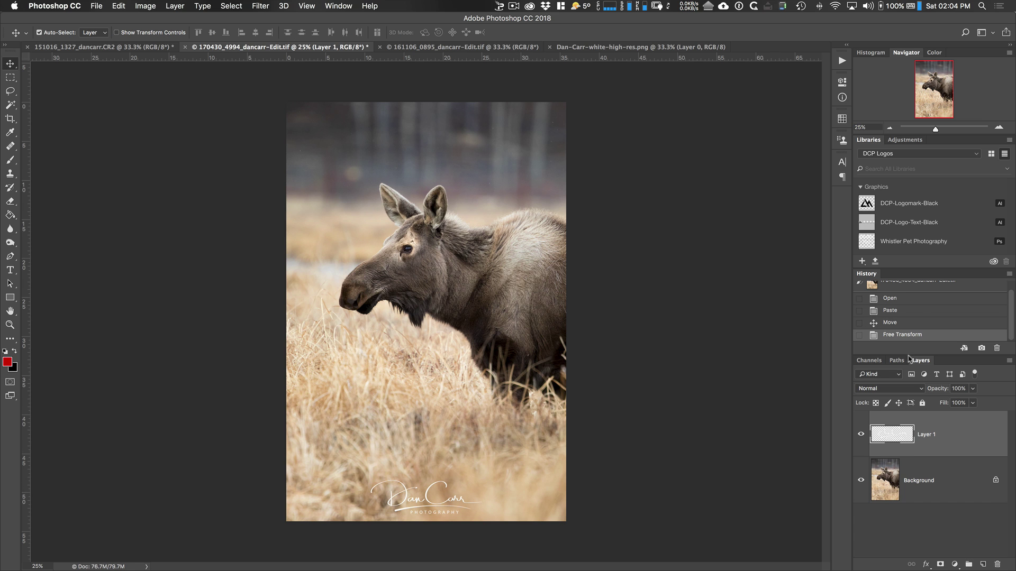
pyautogui.click(972, 389)
pyautogui.moveTo(972, 405); pyautogui.dragTo(958, 404)
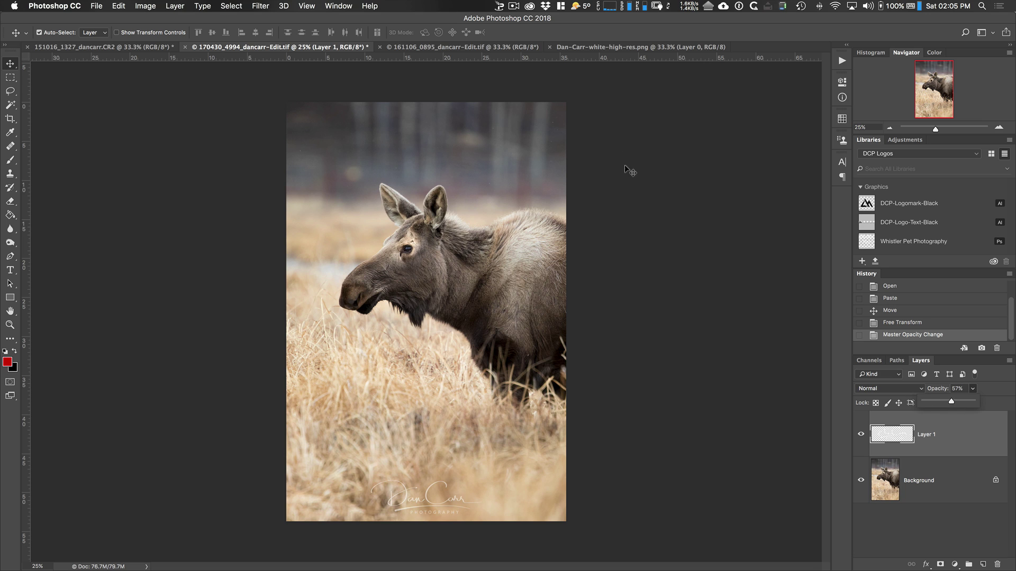
# Delete the pasted logo layer from the moose photo.
pyautogui.click(607, 49)
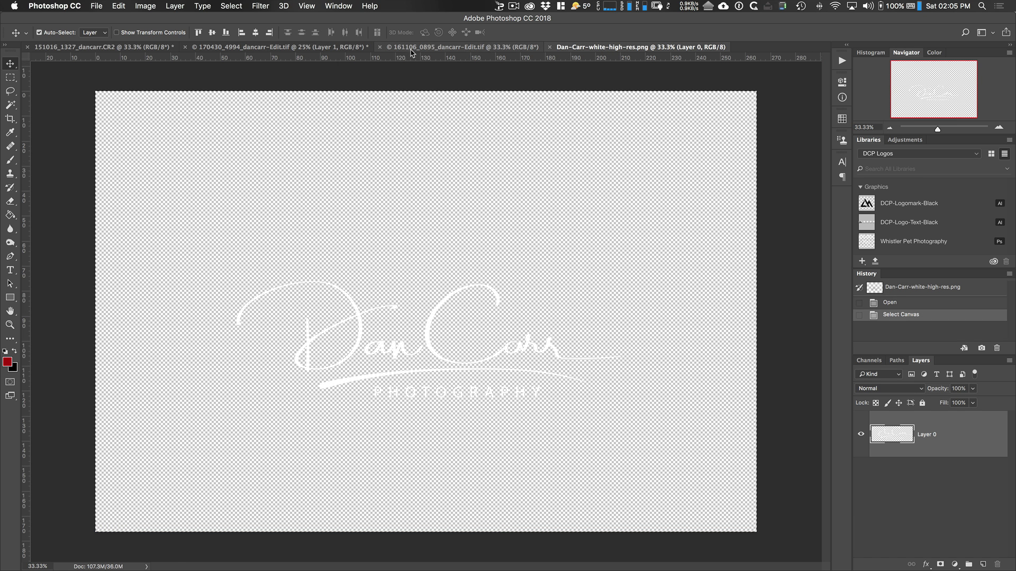
pyautogui.click(296, 49)
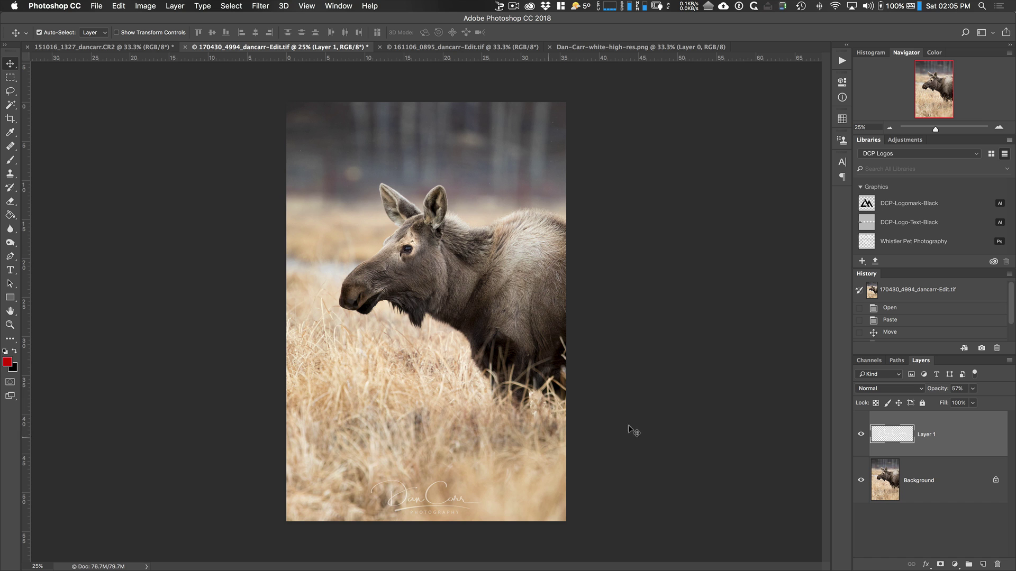
pyautogui.moveTo(962, 439); pyautogui.dragTo(997, 565)
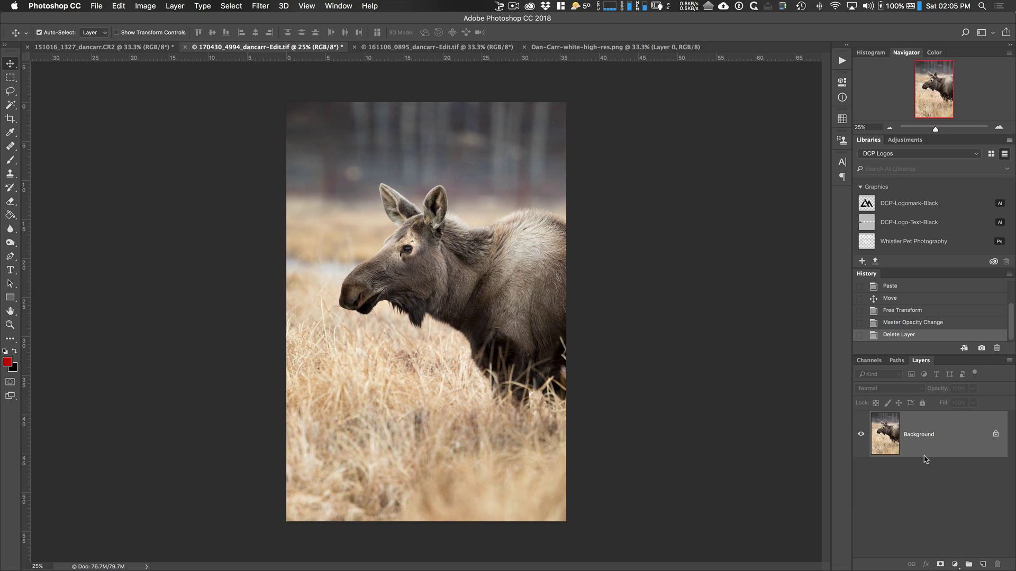
# Duplicate the logo document's Layer 0 into the 170430_4994 moose photo, accepting the colour profile conversion.
pyautogui.click(611, 47)
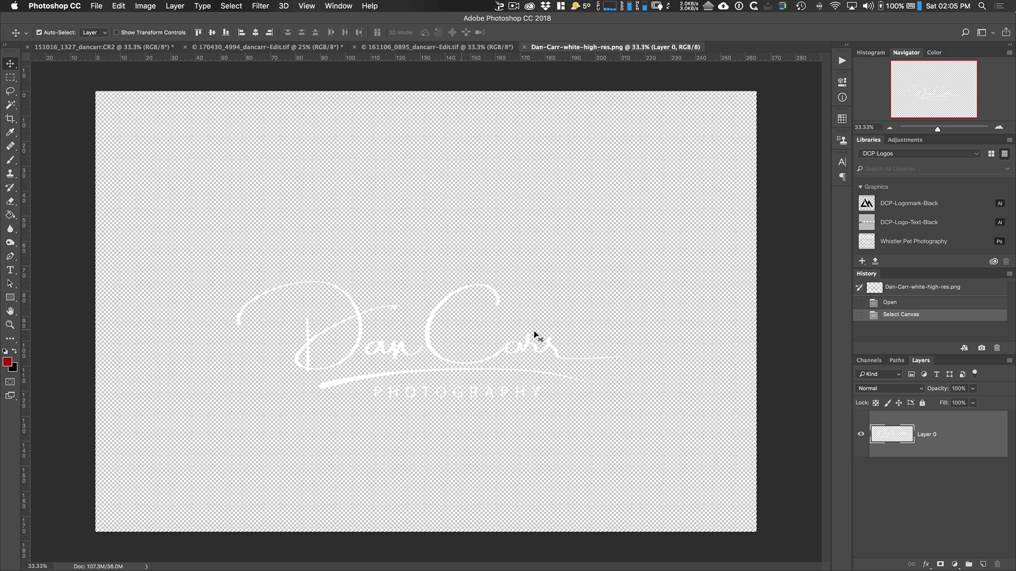
pyautogui.rightClick(963, 440)
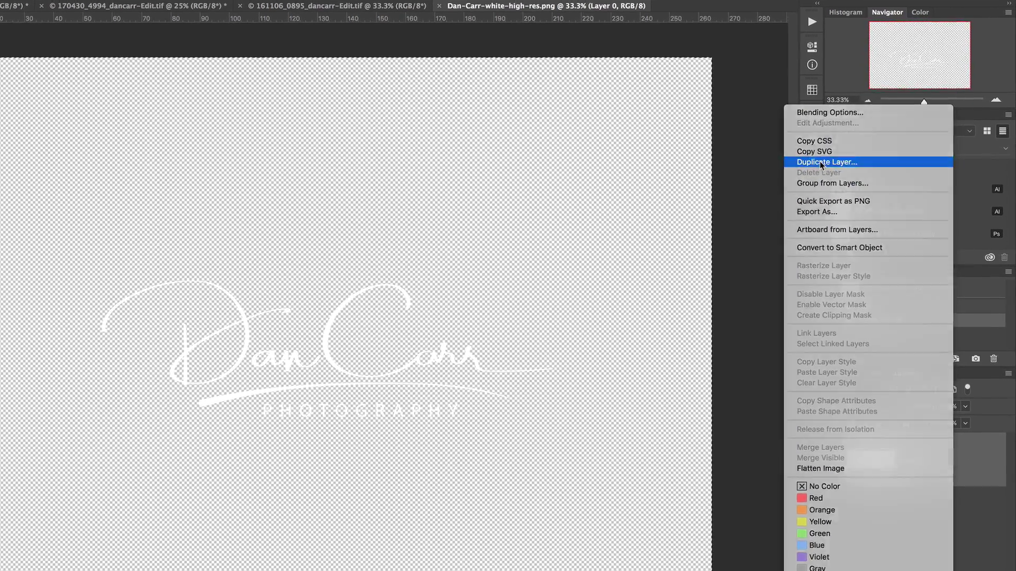
pyautogui.click(821, 163)
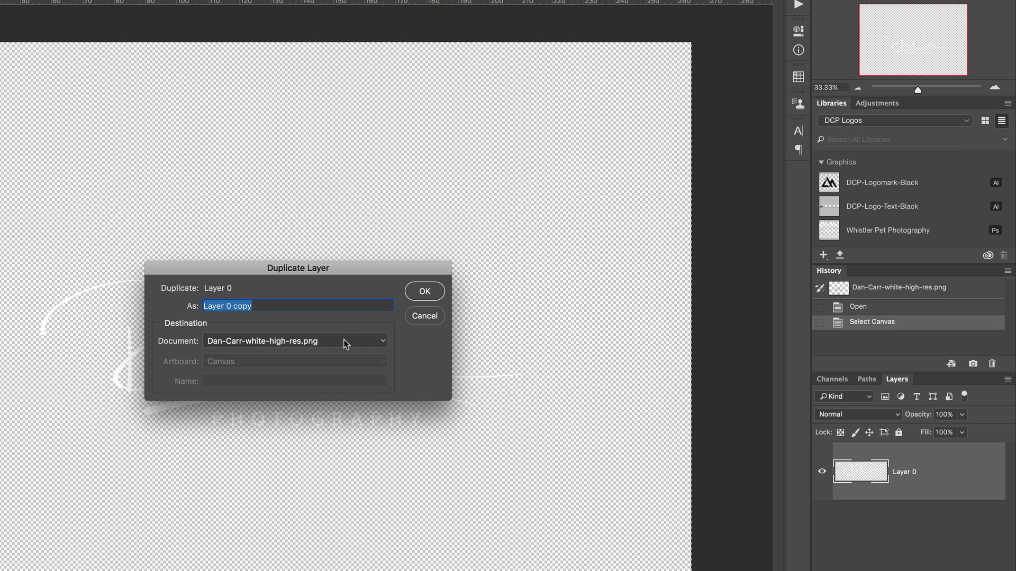
pyautogui.click(349, 340)
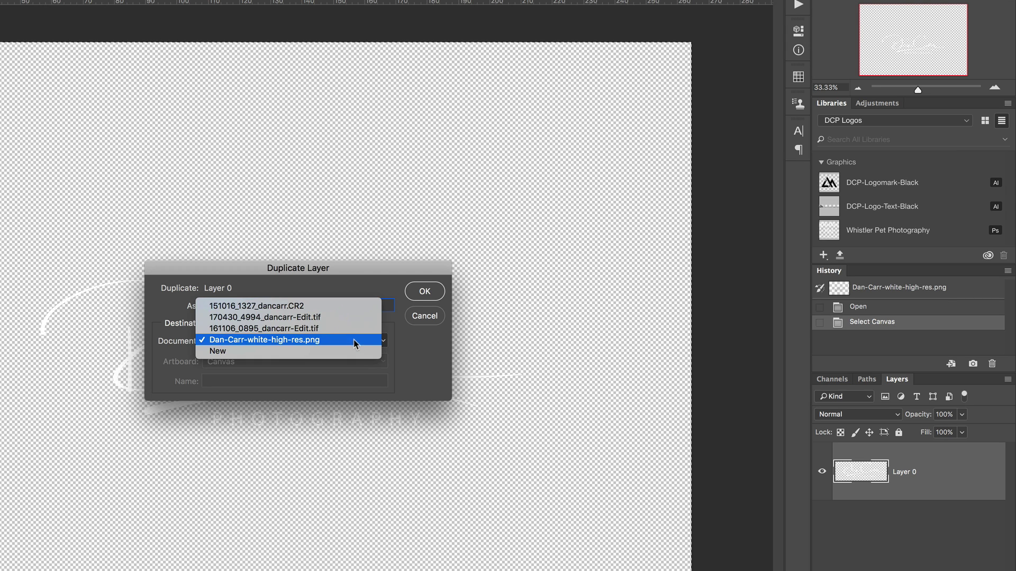
pyautogui.click(349, 317)
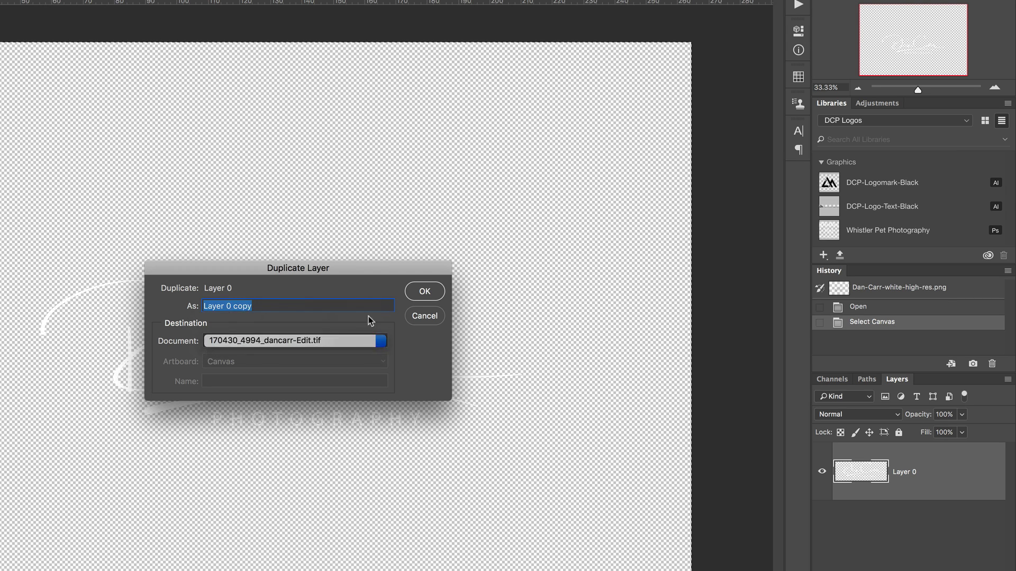
pyautogui.click(424, 291)
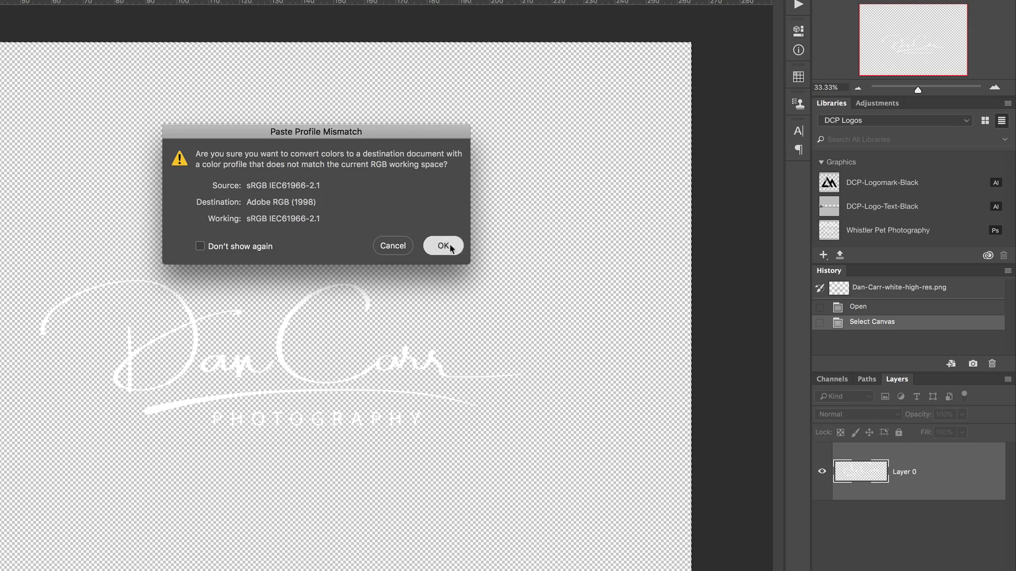
pyautogui.click(442, 245)
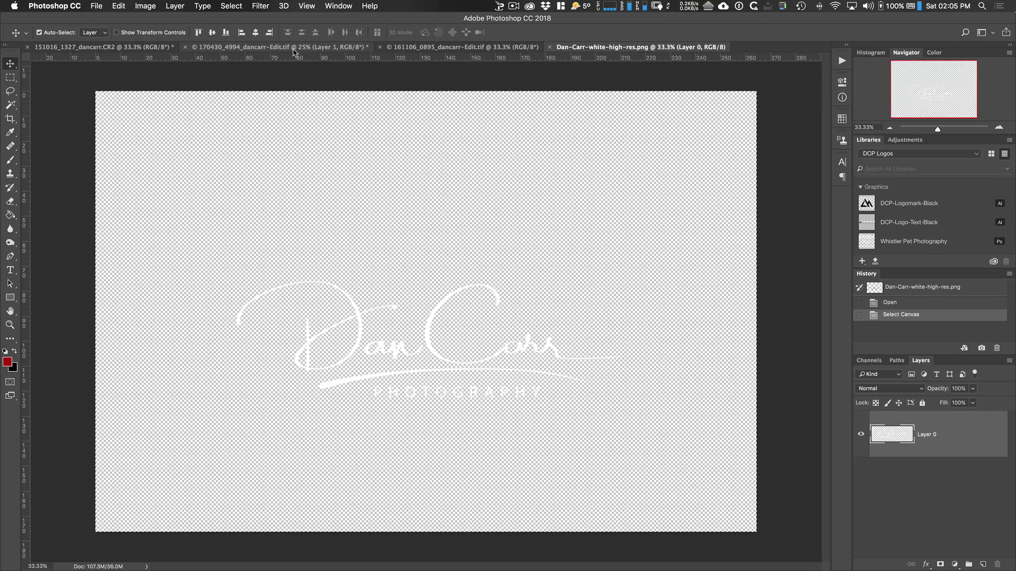
# In the moose photo, scale the duplicated logo to about 51% and position it at the bottom centre.
pyautogui.click(294, 50)
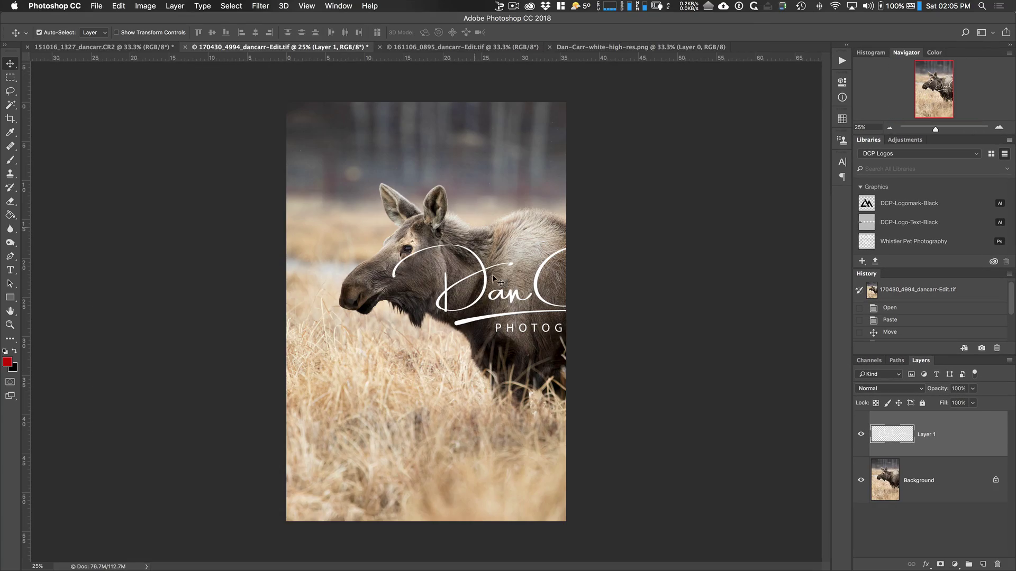
pyautogui.moveTo(470, 306); pyautogui.dragTo(372, 411)
pyautogui.press('super+t')
pyautogui.moveTo(583, 351); pyautogui.dragTo(439, 404)
pyautogui.moveTo(367, 426); pyautogui.dragTo(426, 490)
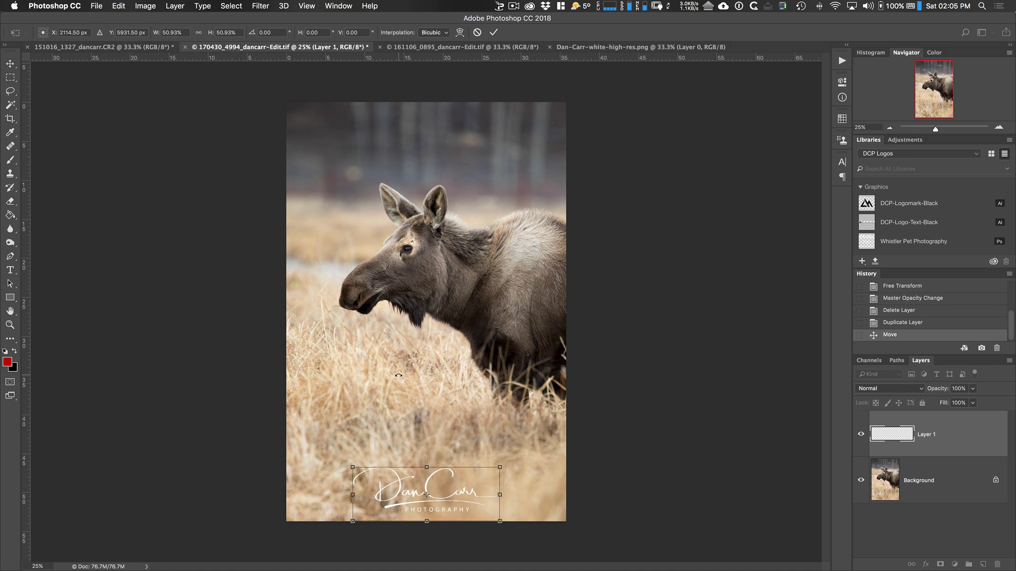
pyautogui.press('Return')
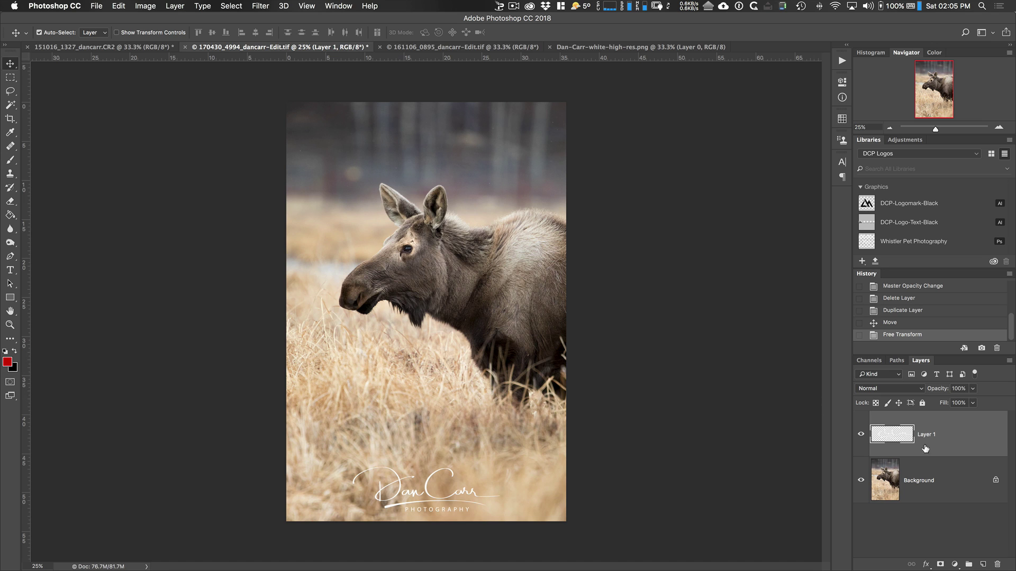
# Lower the opacity of the moose photo's logo layer to 55%.
pyautogui.click(972, 389)
pyautogui.moveTo(975, 401); pyautogui.dragTo(952, 403)
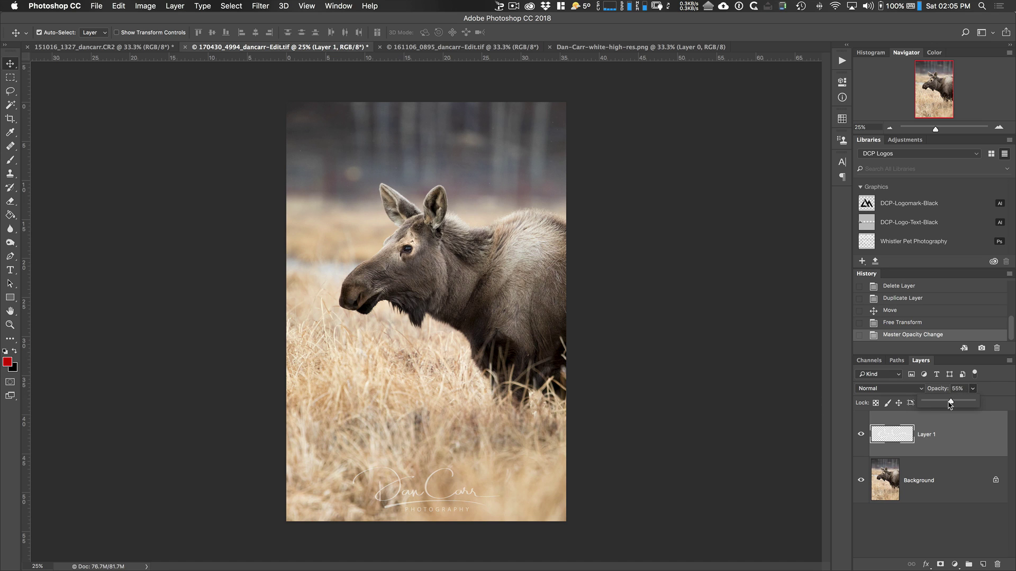
pyautogui.moveTo(426, 489); pyautogui.dragTo(426, 490)
# Close the logo document and the moose photo.
pyautogui.click(618, 47)
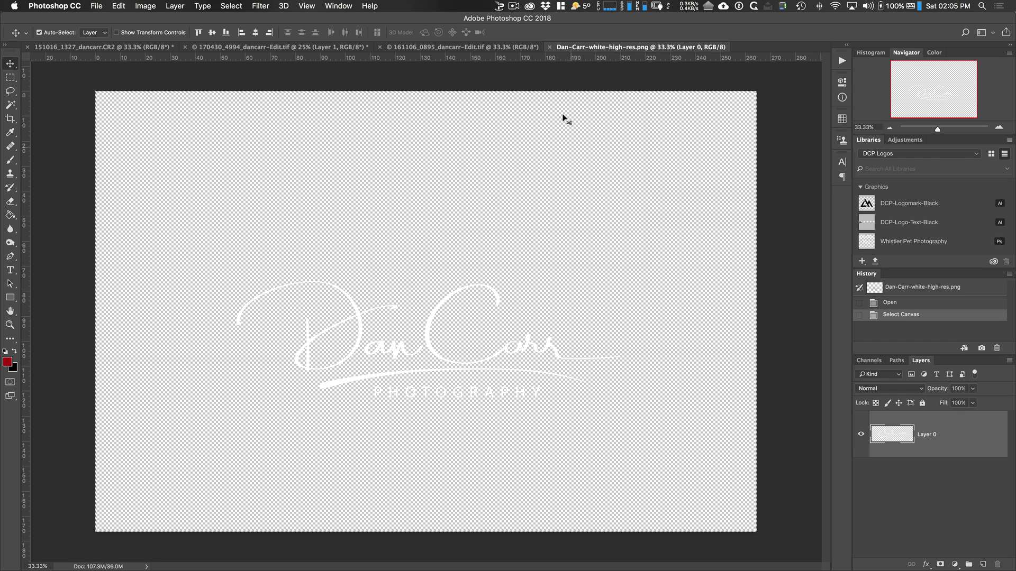
pyautogui.click(550, 48)
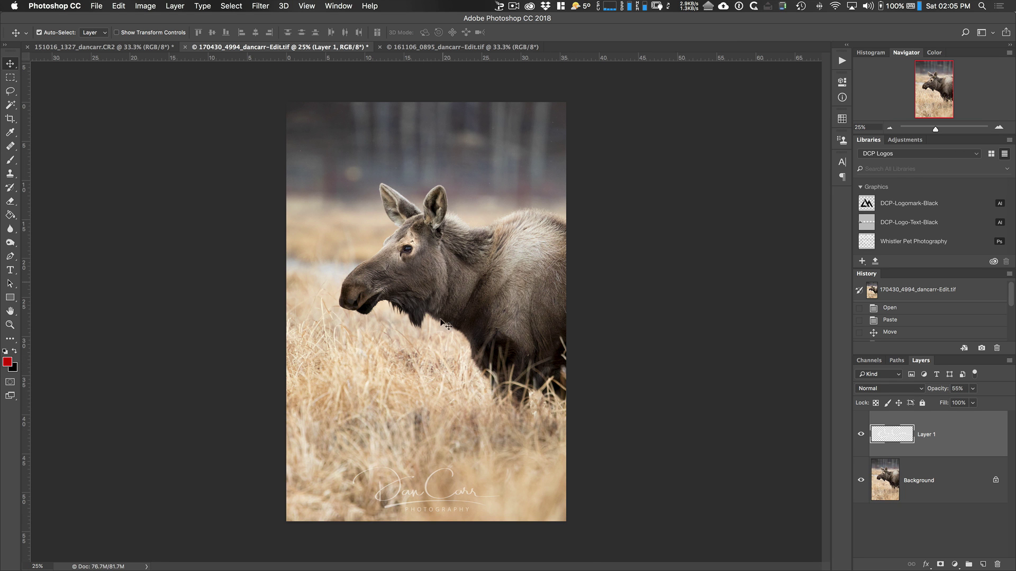
pyautogui.click(184, 47)
pyautogui.click(486, 197)
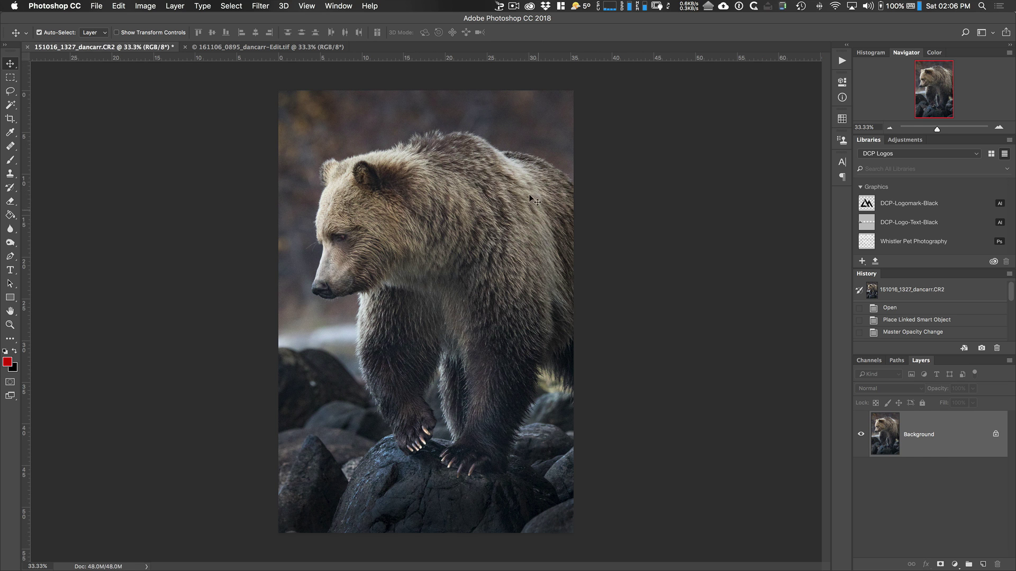
# Place the white logo PNG as an embedded object in the 161106_0895 mountain photo, scaled to 6.99% near the bottom centre.
pyautogui.click(217, 49)
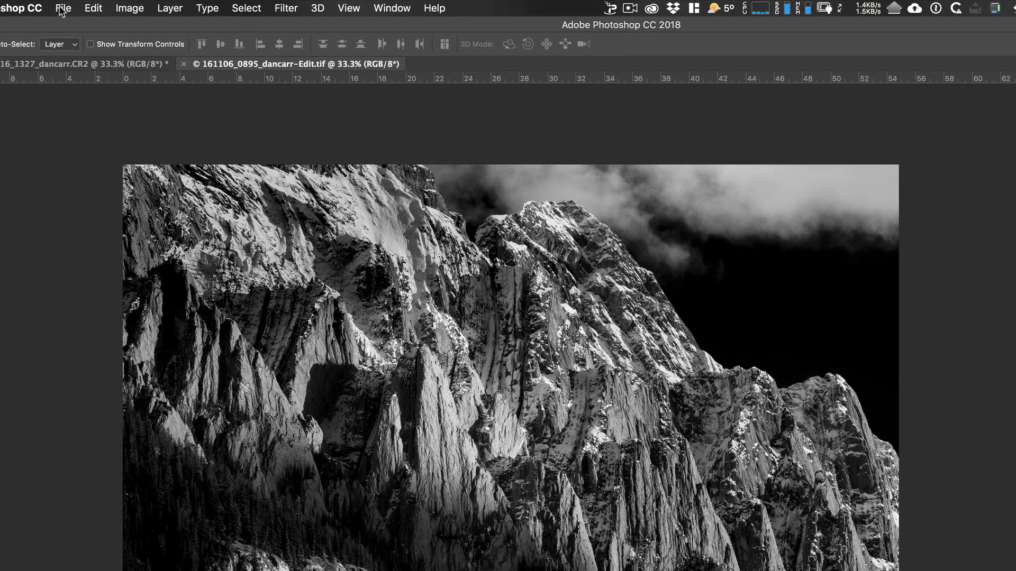
pyautogui.click(96, 6)
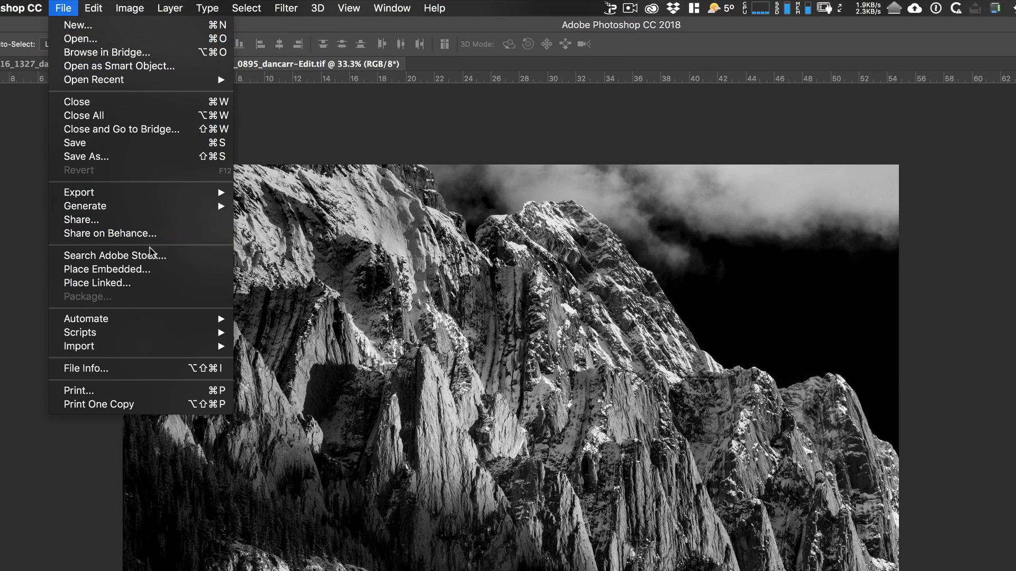
pyautogui.click(131, 270)
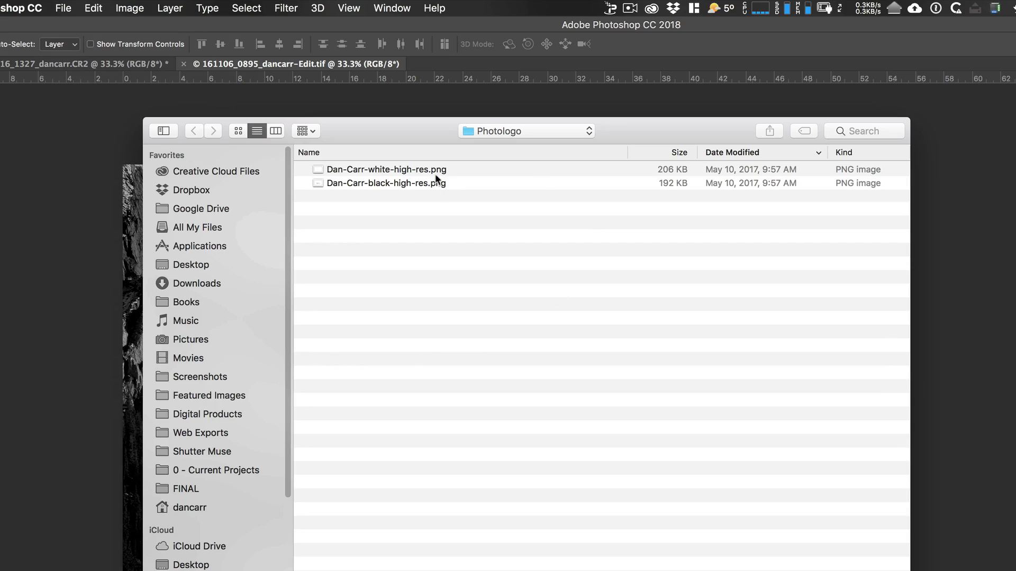
pyautogui.click(428, 168)
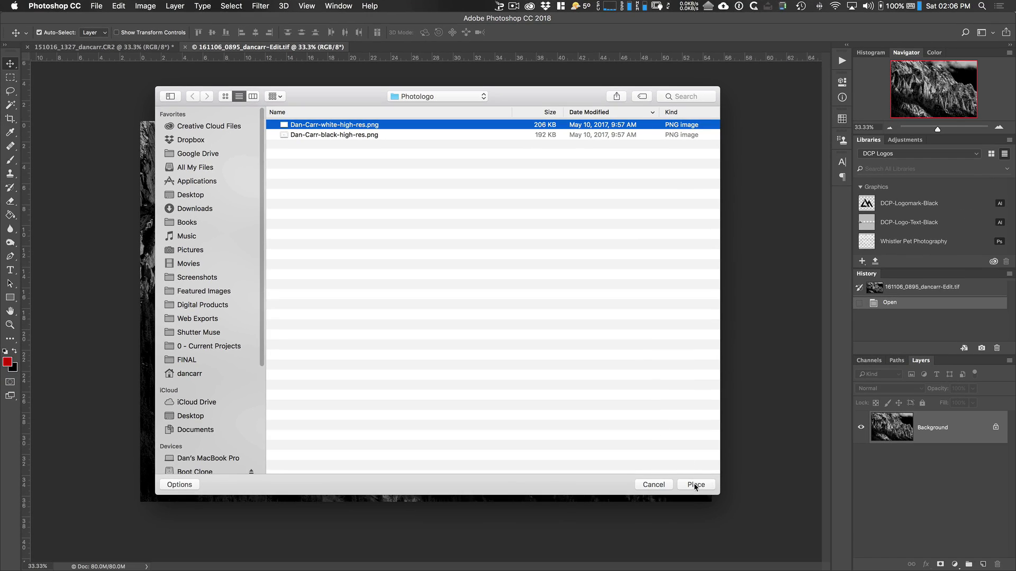
pyautogui.click(695, 485)
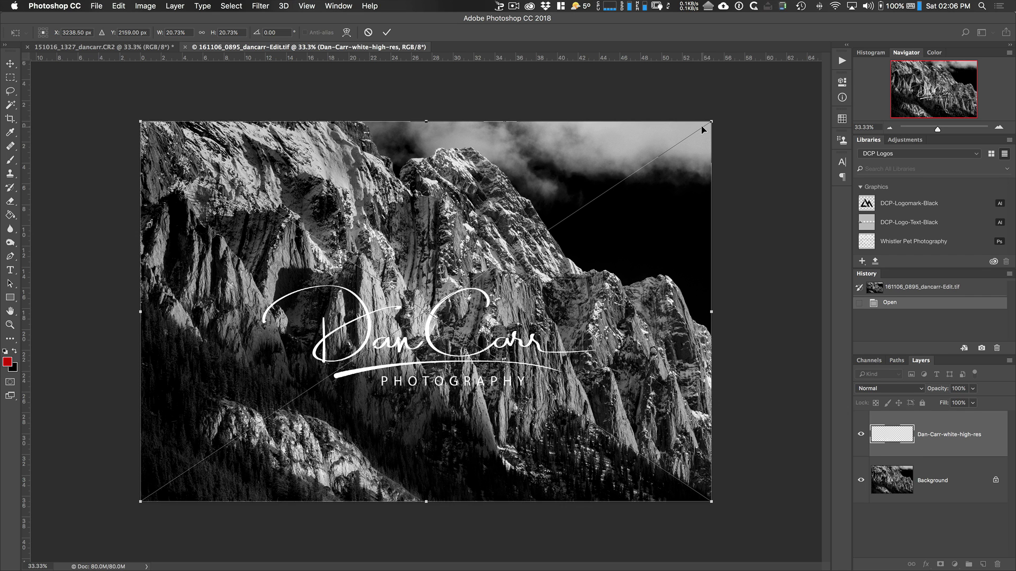
pyautogui.moveTo(712, 122); pyautogui.dragTo(449, 434)
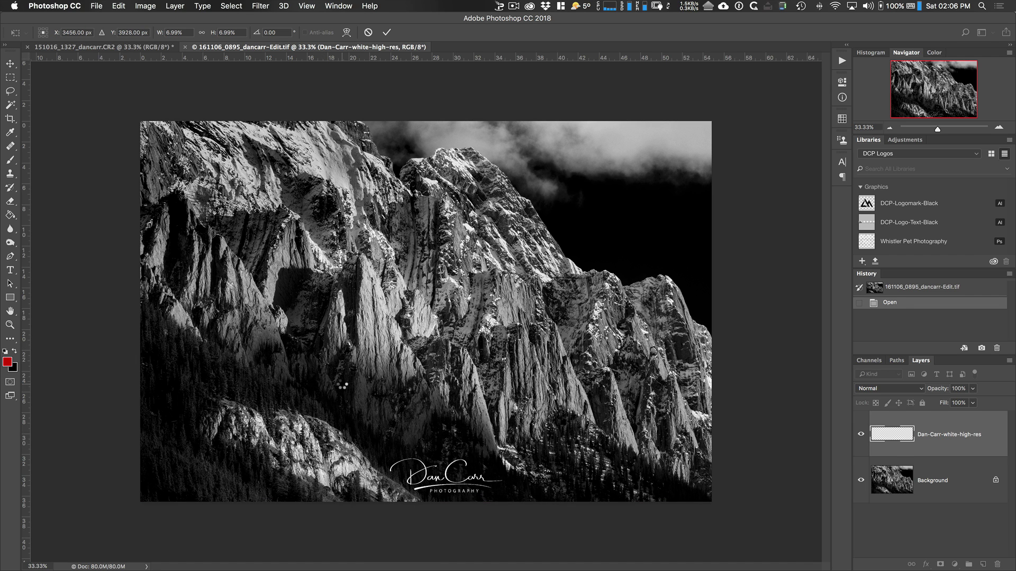
pyautogui.press('Return')
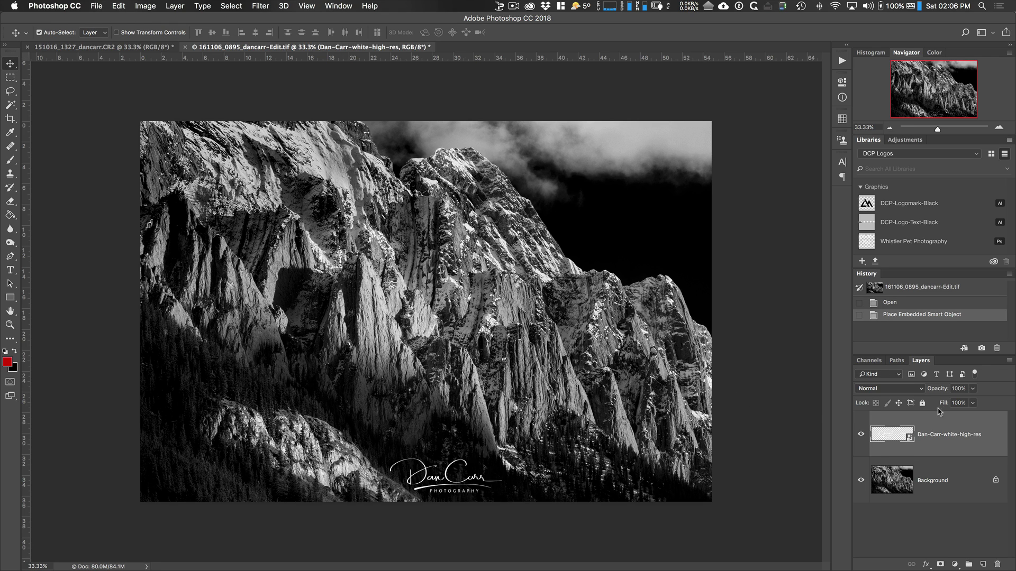
# Lower the mountain photo's logo layer opacity to 51% and close the photo without saving.
pyautogui.click(972, 388)
pyautogui.moveTo(974, 401); pyautogui.dragTo(949, 405)
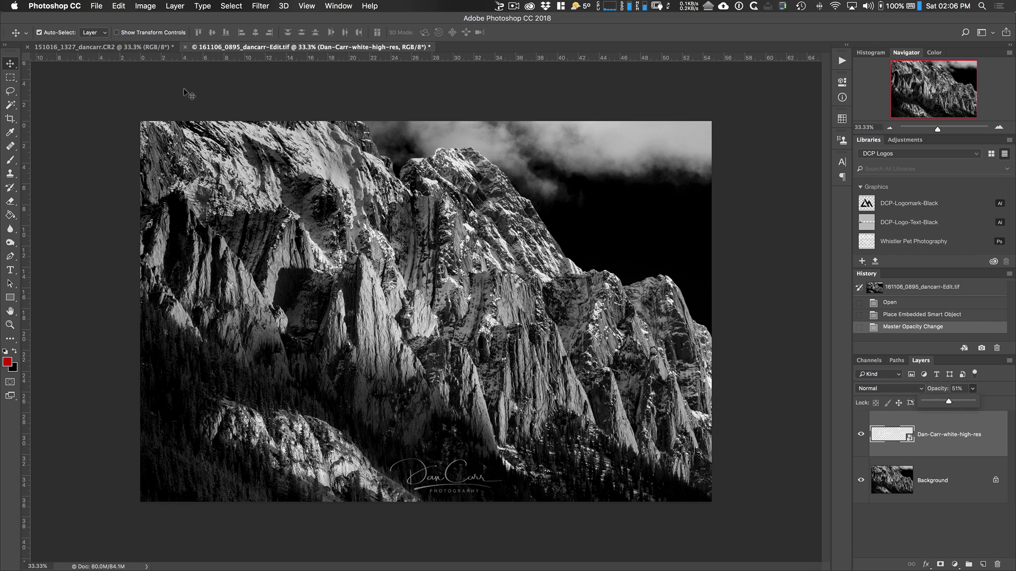
pyautogui.click(184, 48)
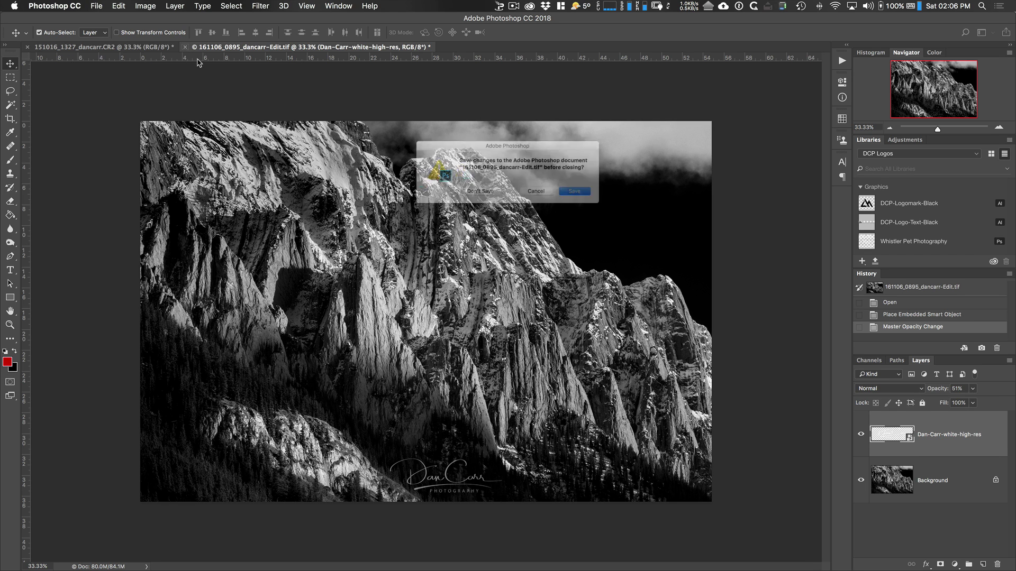
pyautogui.click(484, 196)
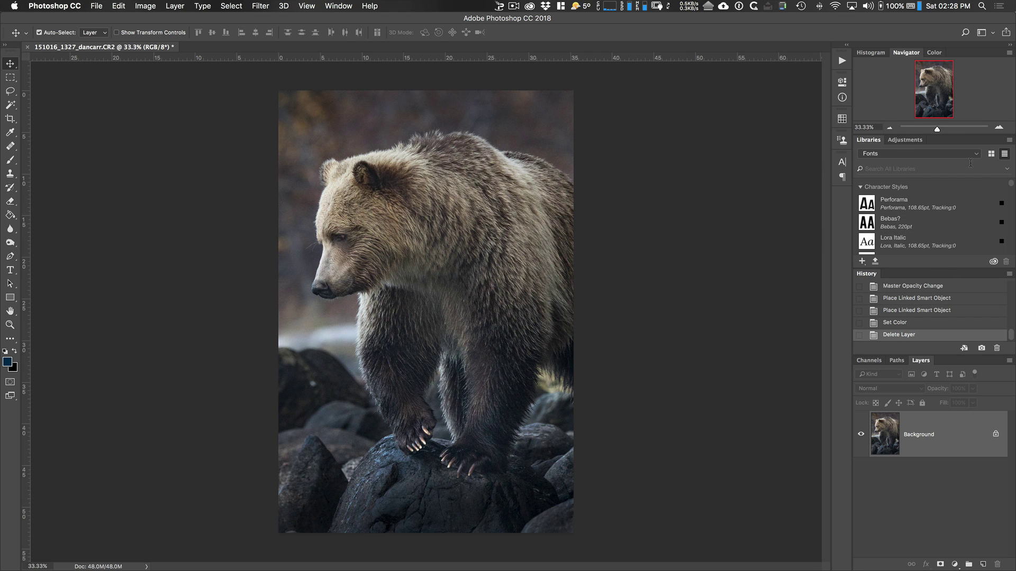
# Create a new library named Watermarks.
pyautogui.moveTo(877, 225); pyautogui.dragTo(798, 188)
pyautogui.click(341, 7)
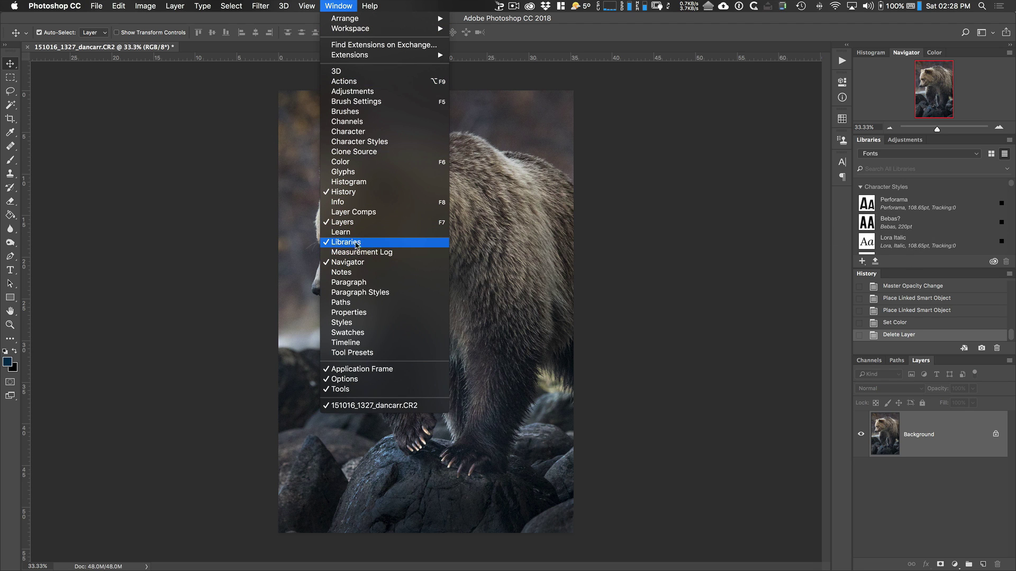
pyautogui.click(741, 201)
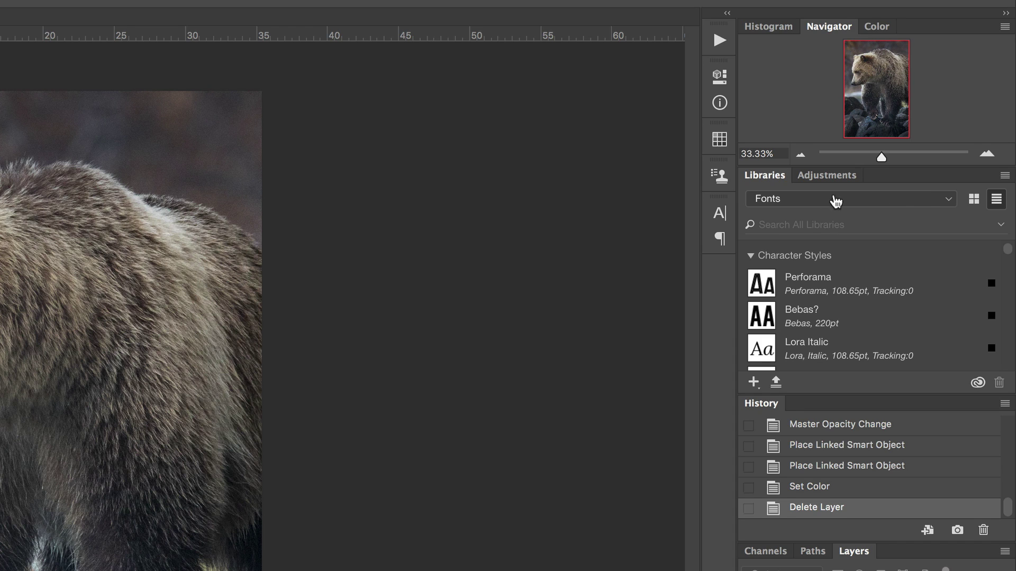
pyautogui.click(949, 200)
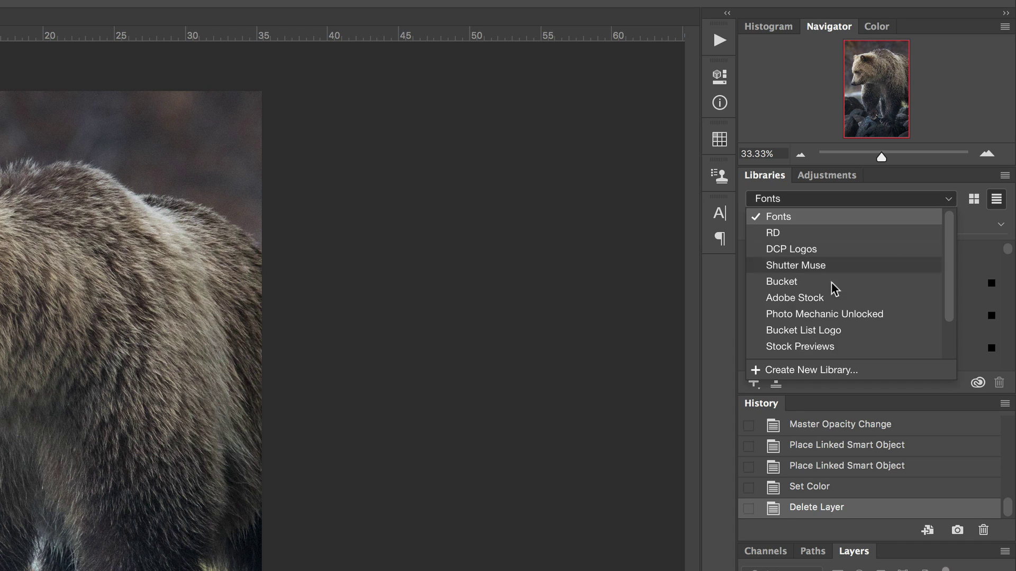
pyautogui.click(814, 371)
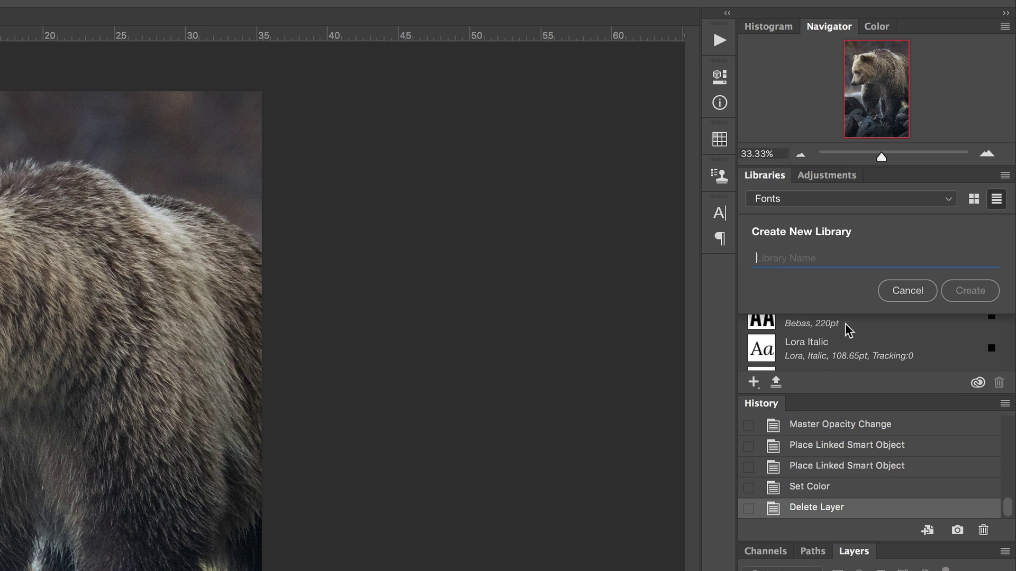
pyautogui.write('Watermarks')
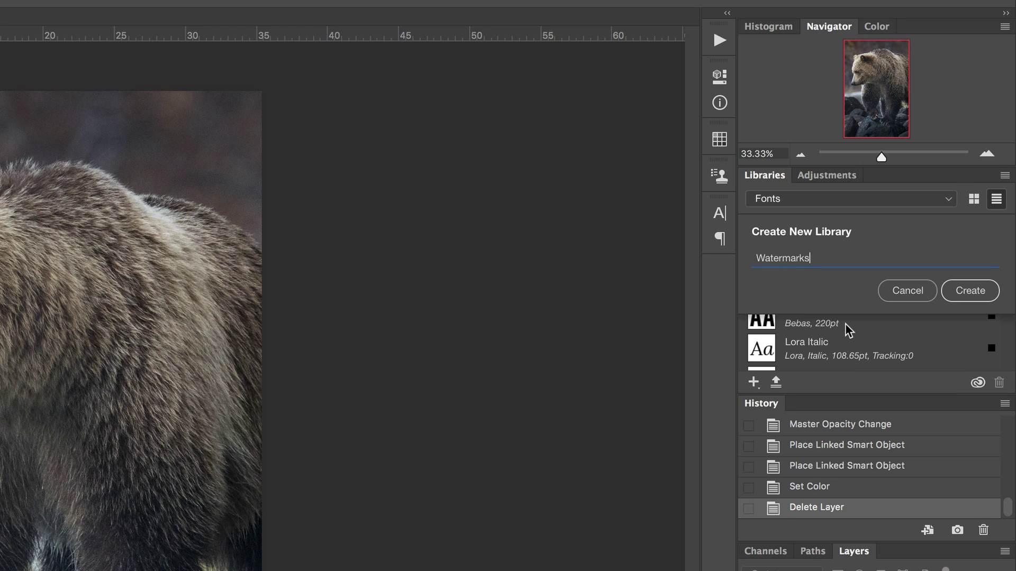
pyautogui.click(954, 291)
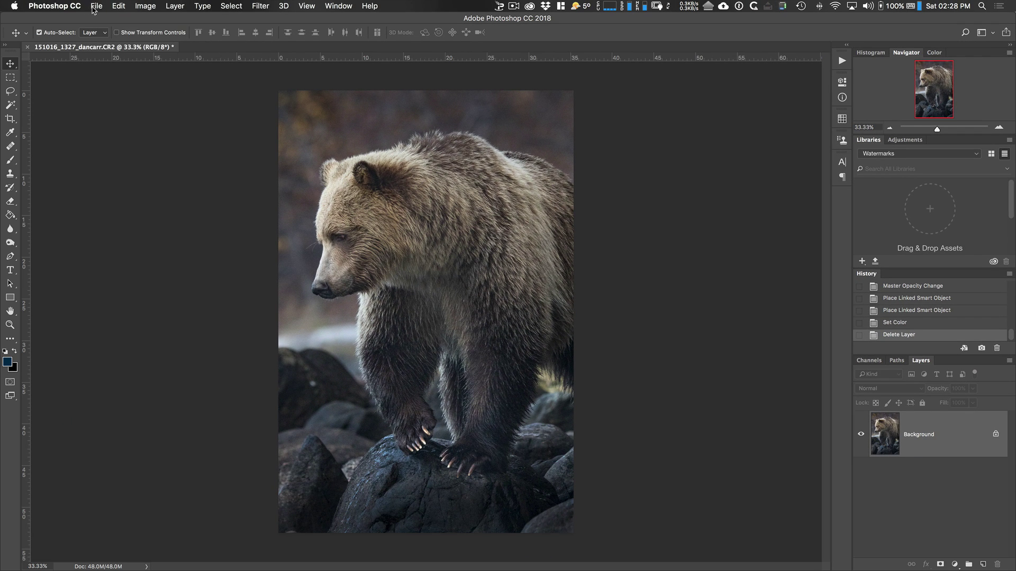
# Open the white high-res logo PNG from the Photologo folder and add its layer to the Watermarks library.
pyautogui.click(93, 9)
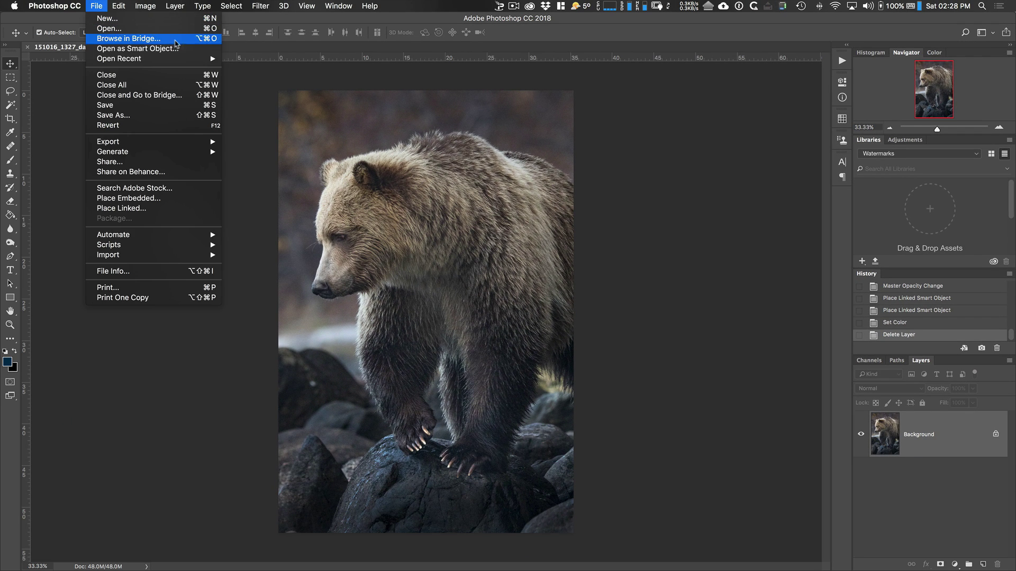
pyautogui.click(111, 28)
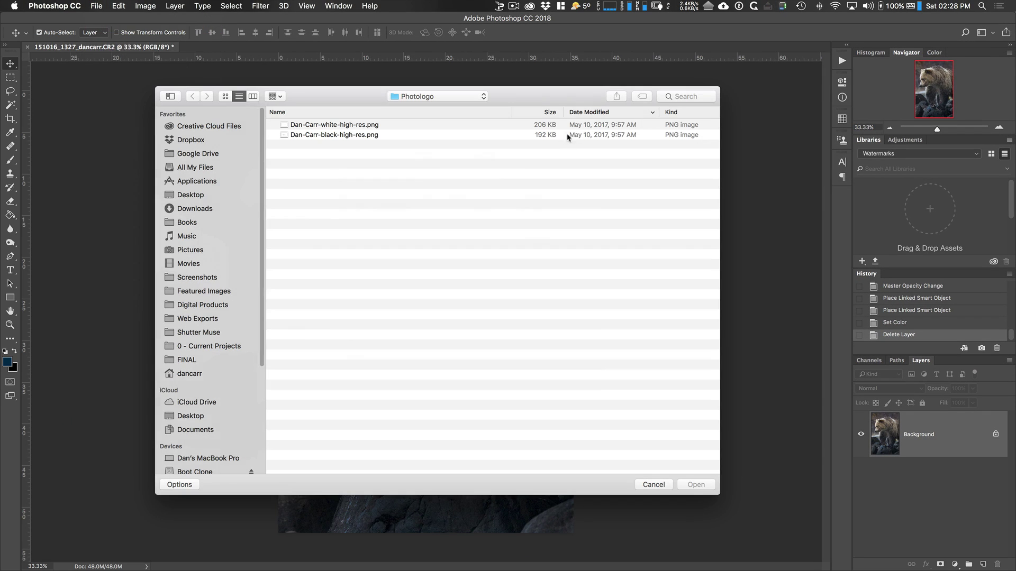
pyautogui.click(361, 126)
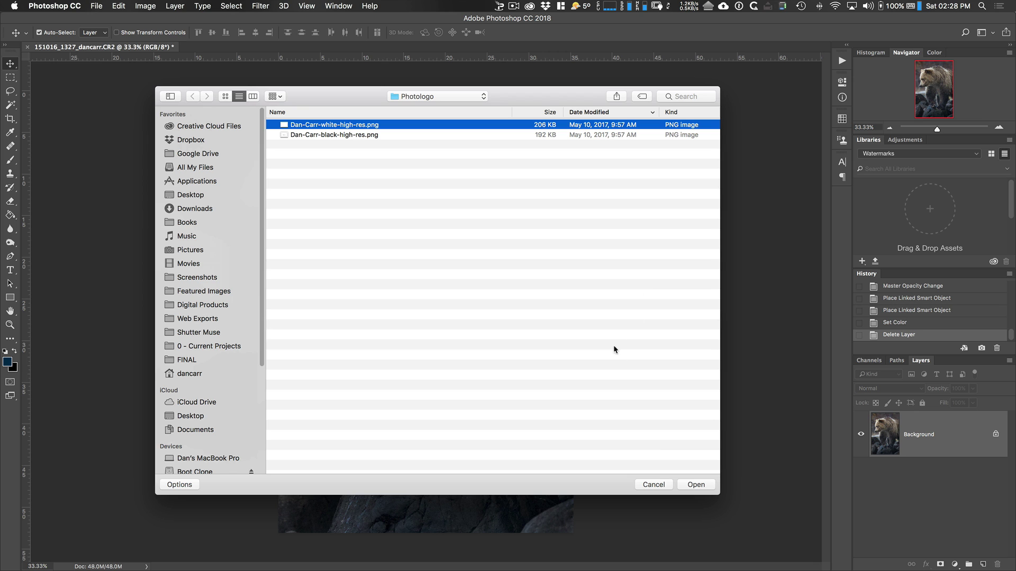
pyautogui.click(697, 484)
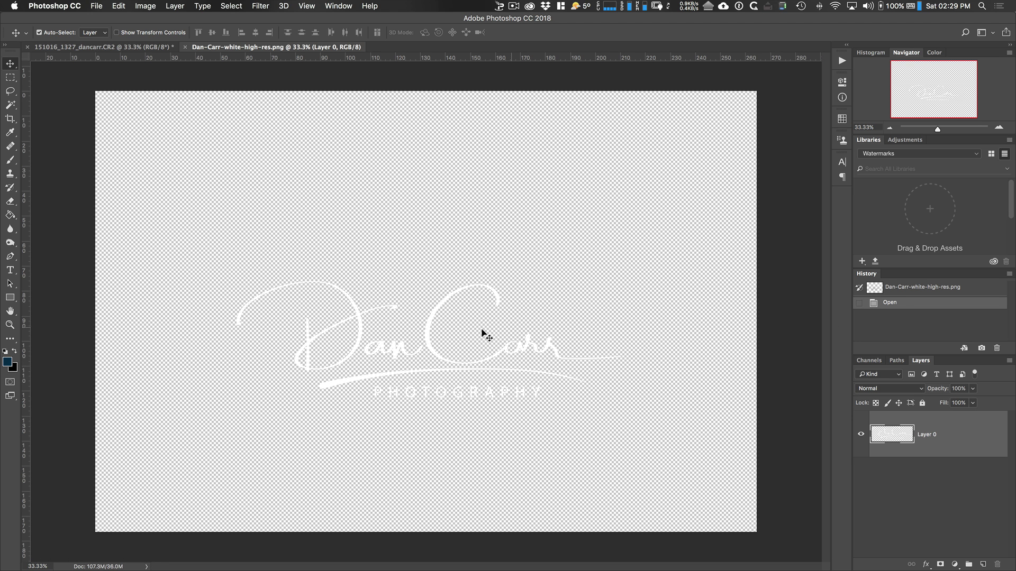
pyautogui.moveTo(961, 434); pyautogui.dragTo(974, 229)
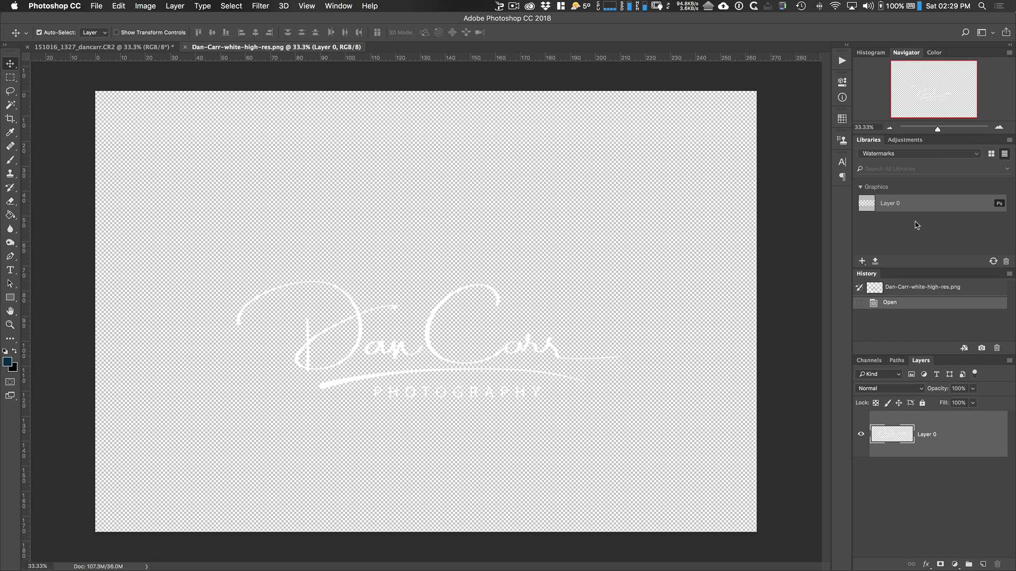
# Rename the added library graphic as White Logo and close the white logo document.
pyautogui.press('o')
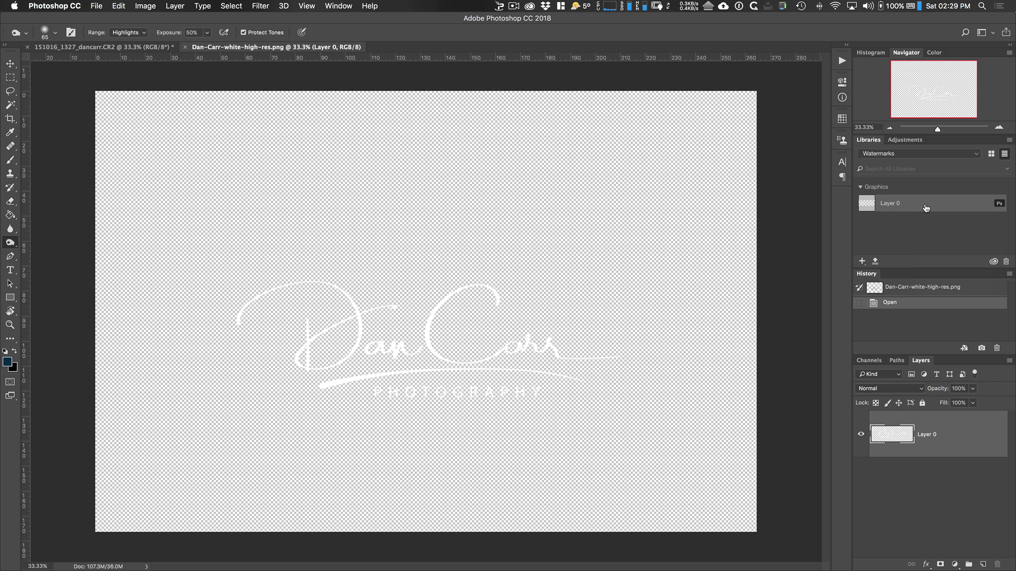
pyautogui.rightClick(926, 208)
pyautogui.click(952, 300)
pyautogui.write('W')
pyautogui.press('super+w')
# Open the black high-res logo PNG and add it to the Watermarks library as a graphic, without the foreground color.
pyautogui.click(96, 6)
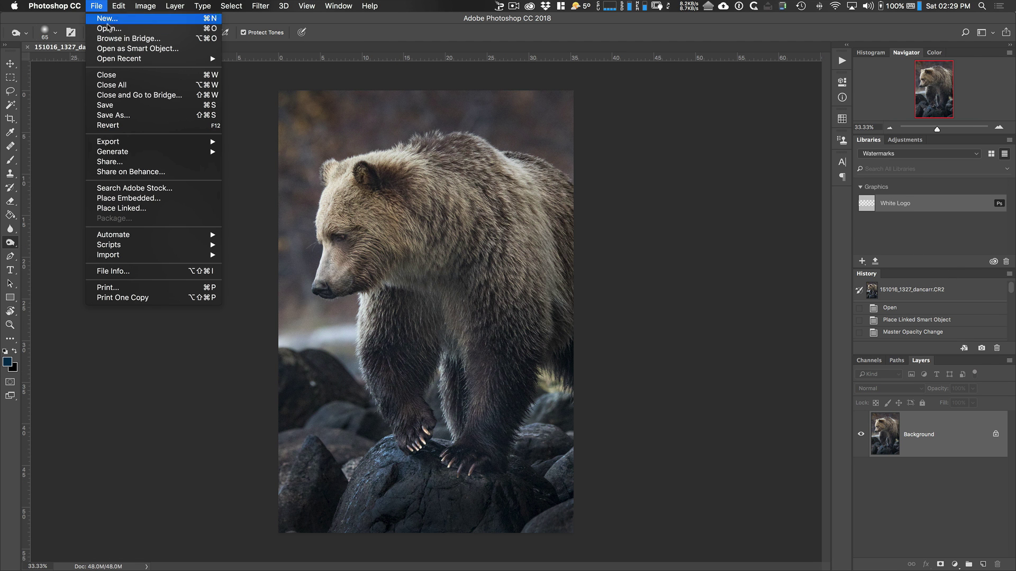
pyautogui.click(108, 28)
pyautogui.click(379, 136)
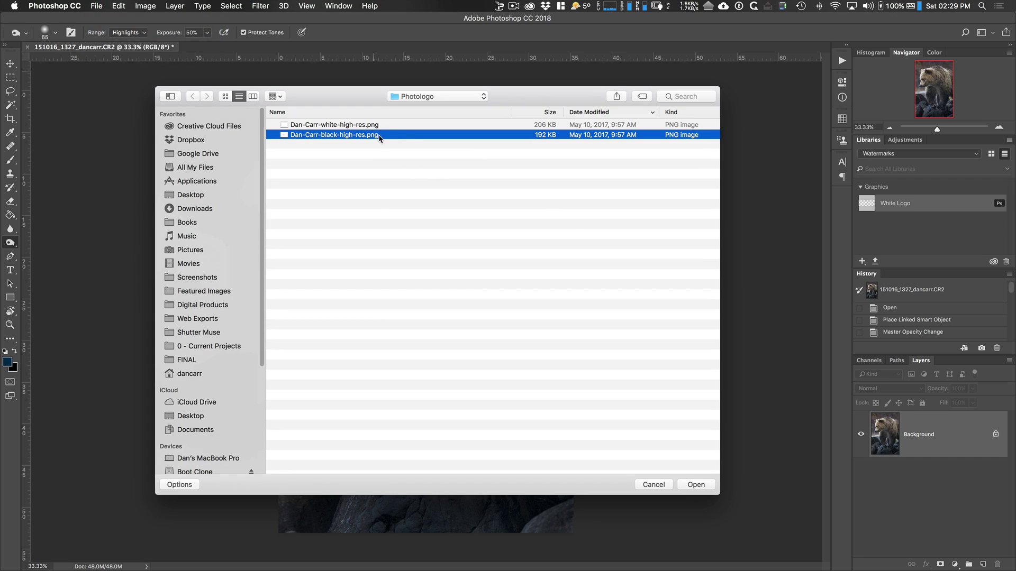
pyautogui.click(699, 485)
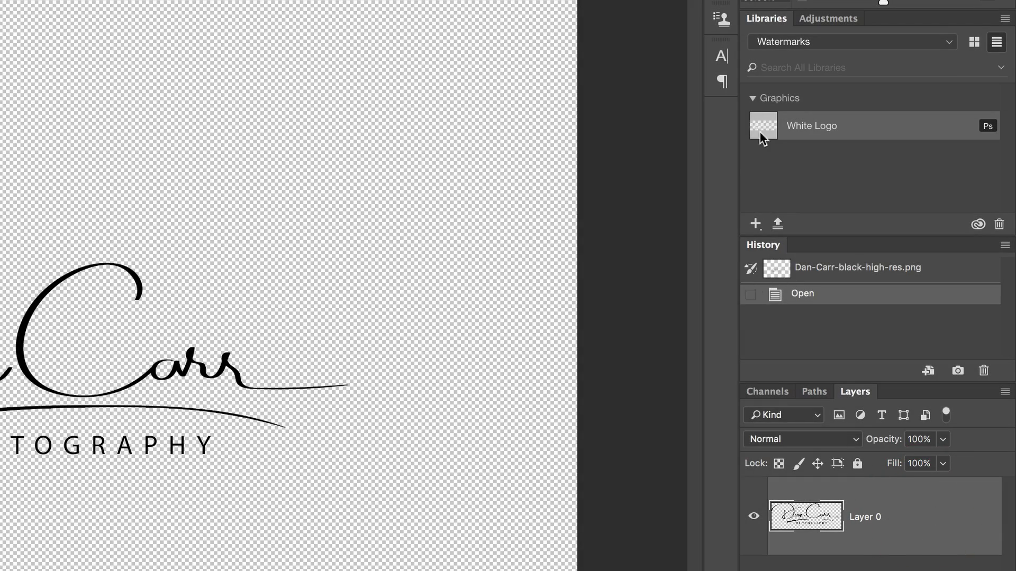
pyautogui.click(756, 224)
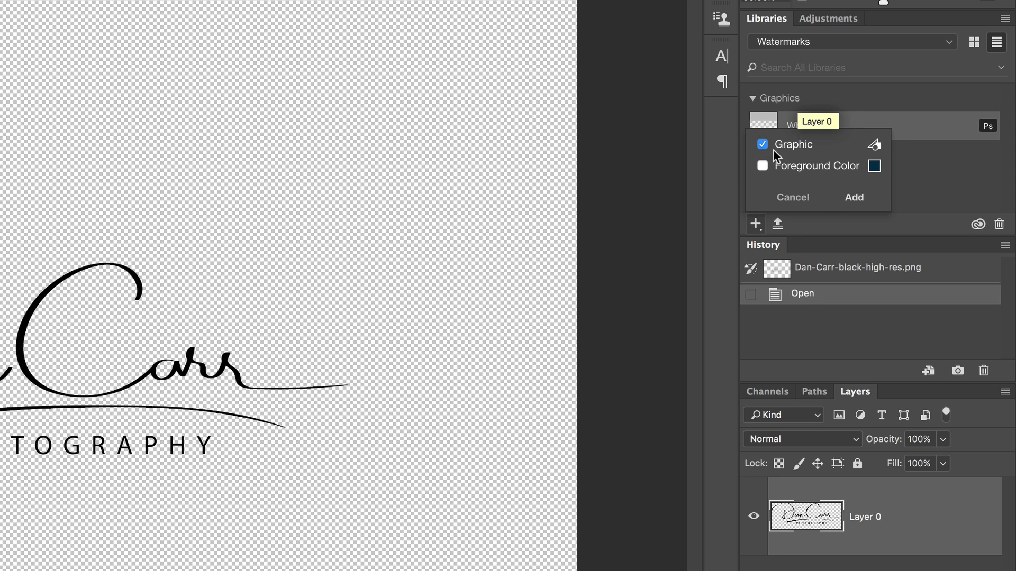
pyautogui.click(849, 196)
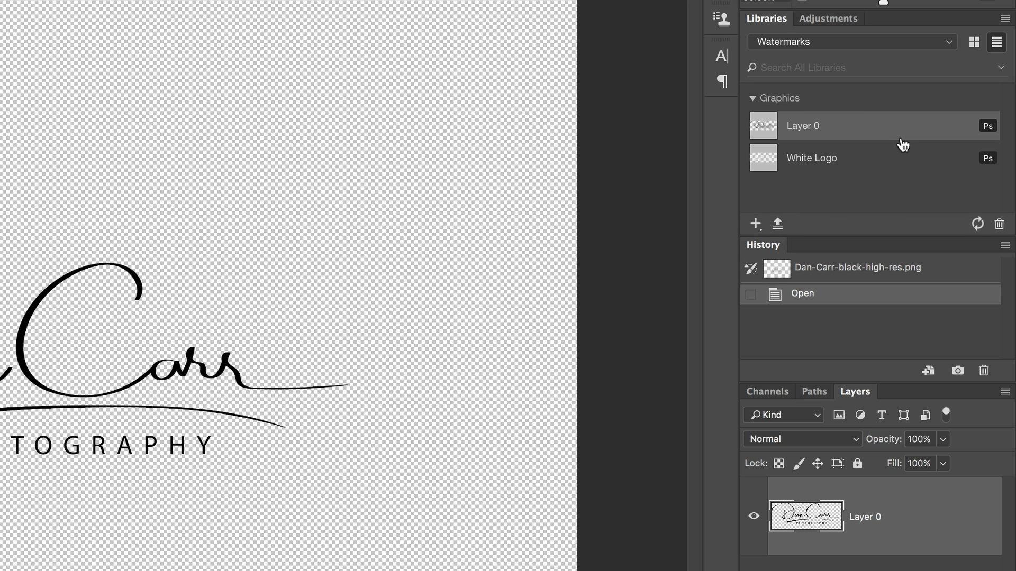
# Rename the newly added black graphic in the Watermarks library as Black Logo.
pyautogui.rightClick(823, 130)
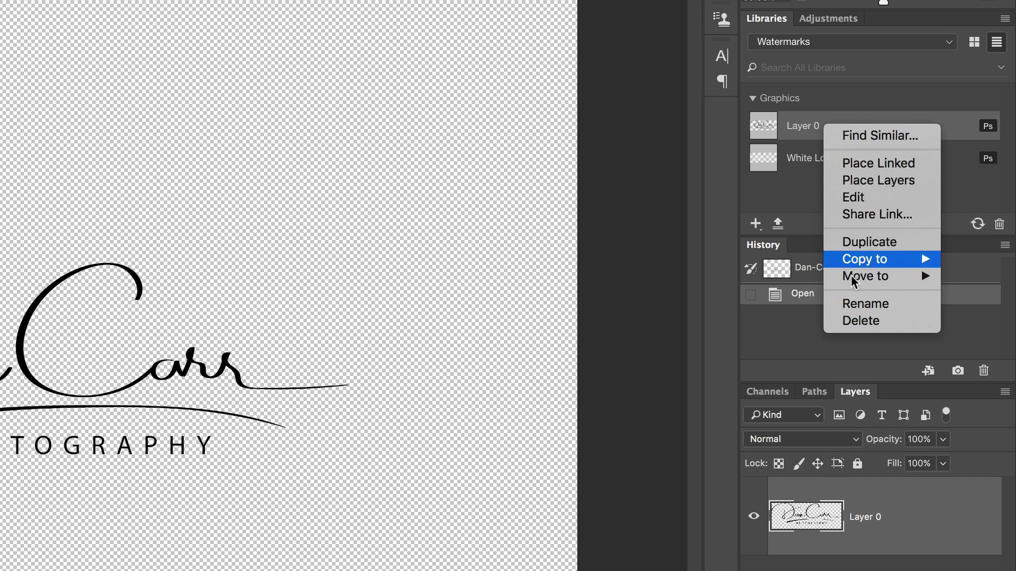
pyautogui.click(858, 304)
pyautogui.write('Black Logo')
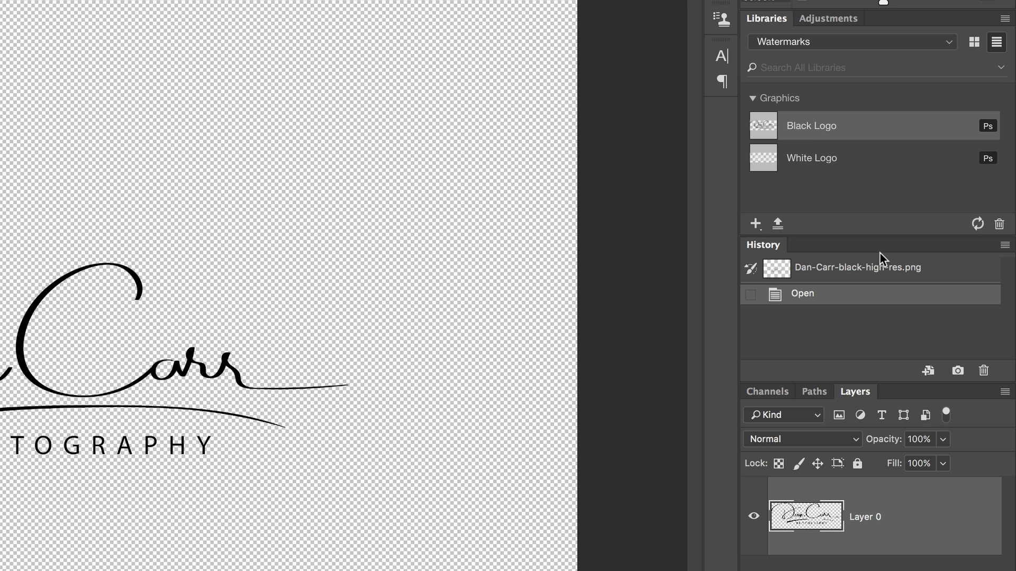
pyautogui.click(864, 180)
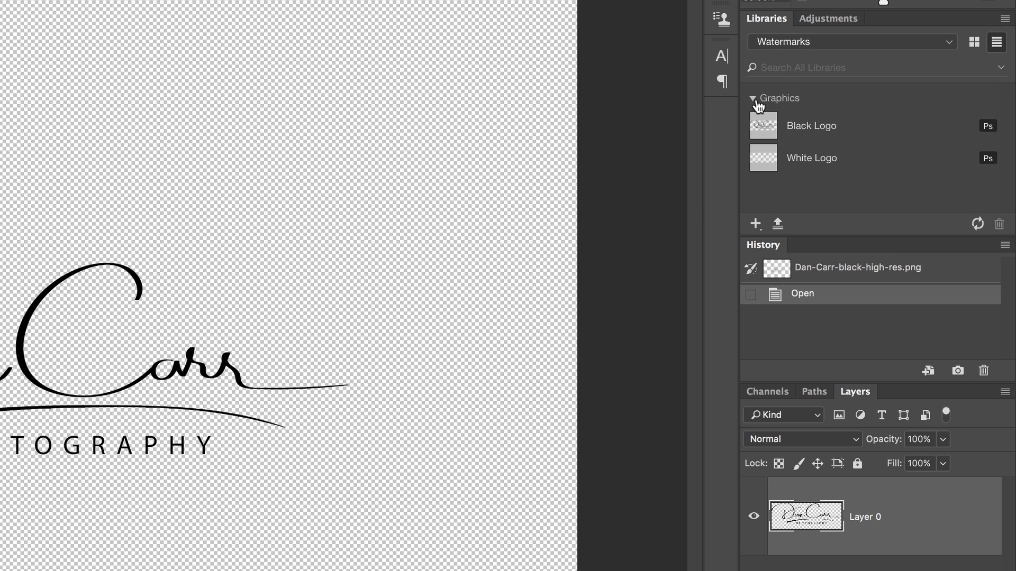
pyautogui.click(757, 102)
pyautogui.click(757, 102)
pyautogui.click(857, 43)
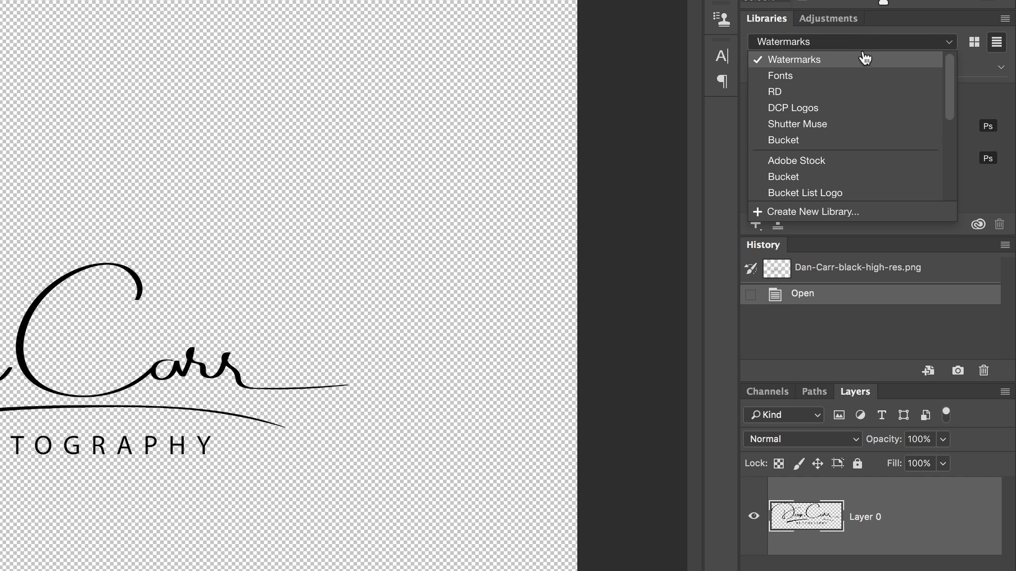
pyautogui.click(817, 61)
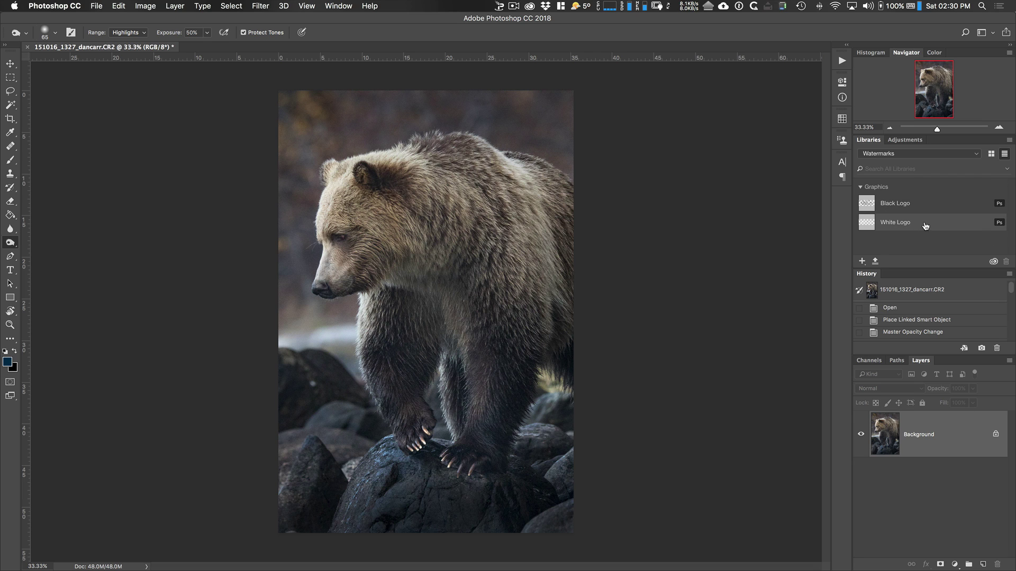
# Place the White Logo library graphic at the bear photo's bottom centre, scaled to about 7.6%, and lower its opacity to 59%.
pyautogui.moveTo(931, 226); pyautogui.dragTo(451, 340)
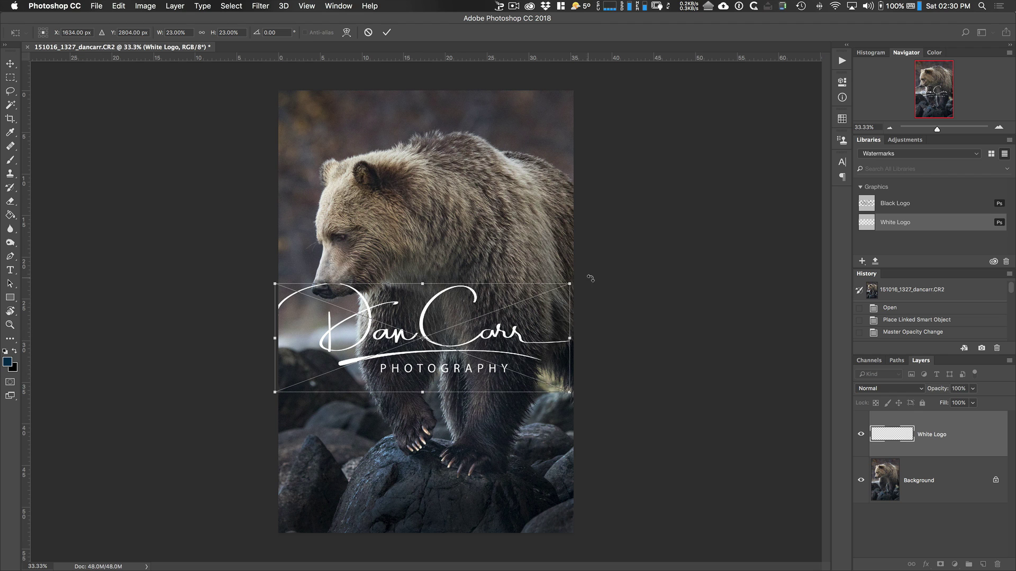
pyautogui.moveTo(571, 282); pyautogui.dragTo(400, 346)
pyautogui.moveTo(345, 361); pyautogui.dragTo(432, 502)
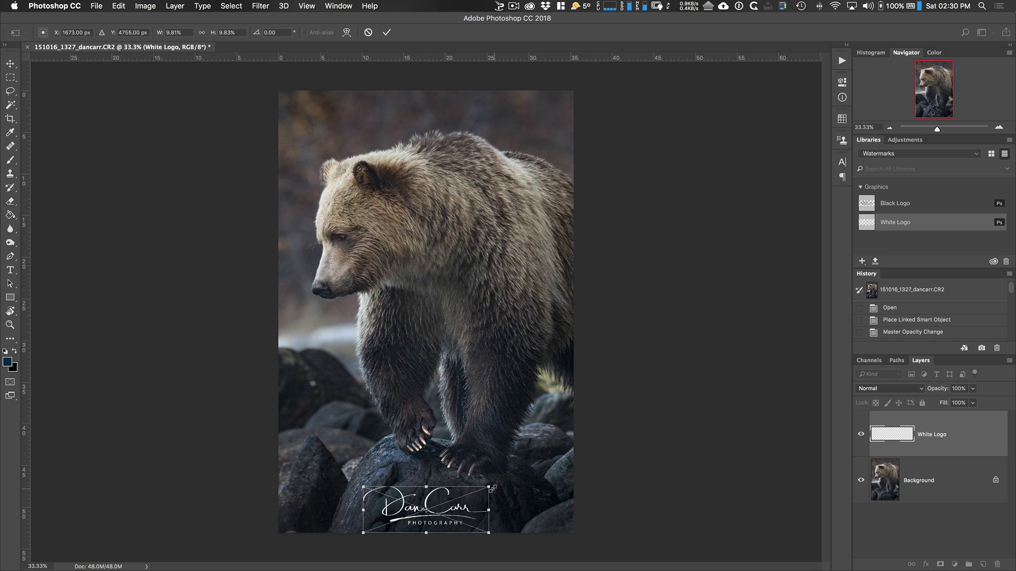
pyautogui.moveTo(488, 488); pyautogui.dragTo(430, 508)
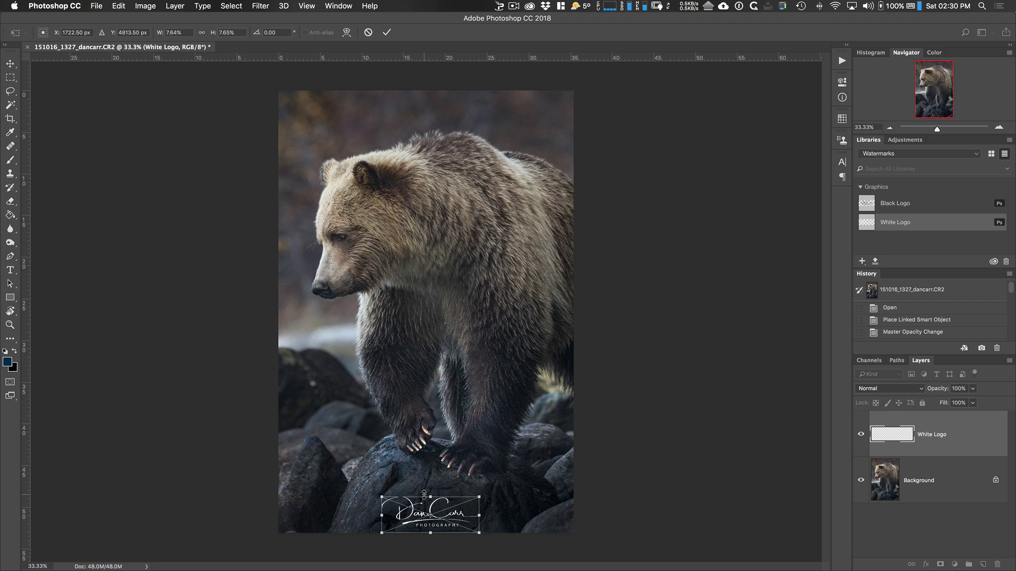
pyautogui.press('Return')
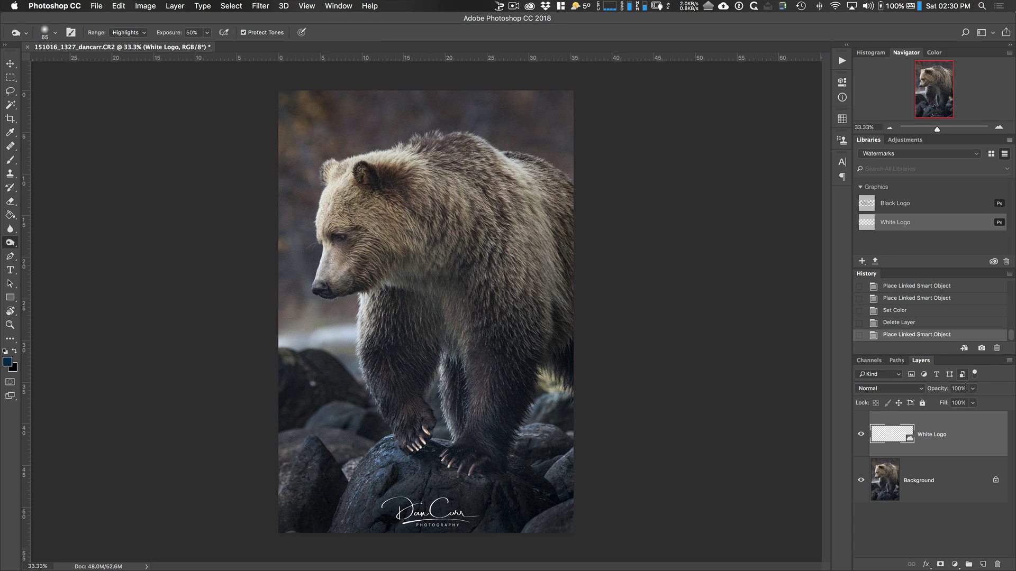
pyautogui.click(973, 388)
pyautogui.moveTo(975, 401); pyautogui.dragTo(955, 407)
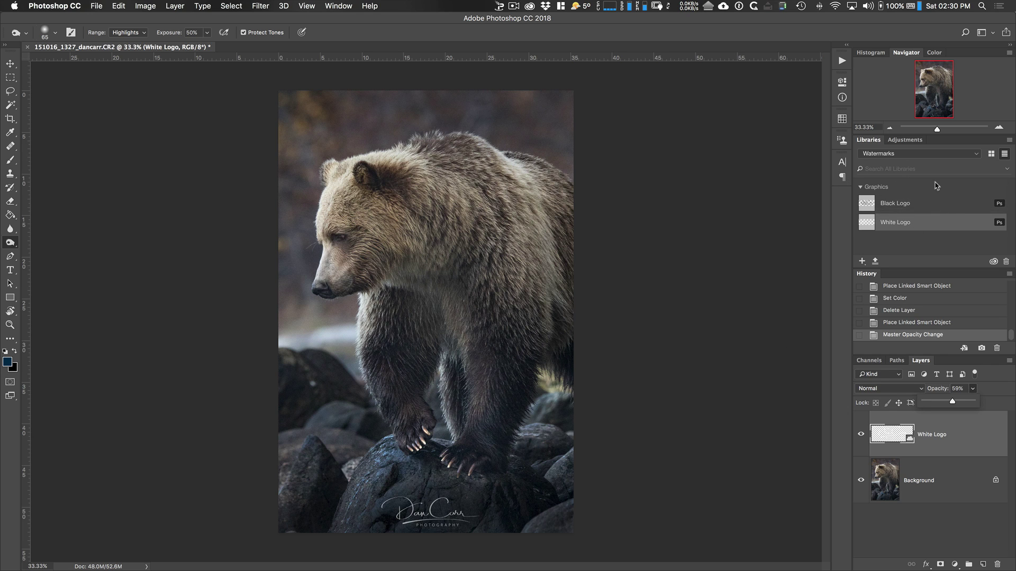
# Try to place the Black Logo graphic from the Watermarks library across the bear photo.
pyautogui.click(906, 140)
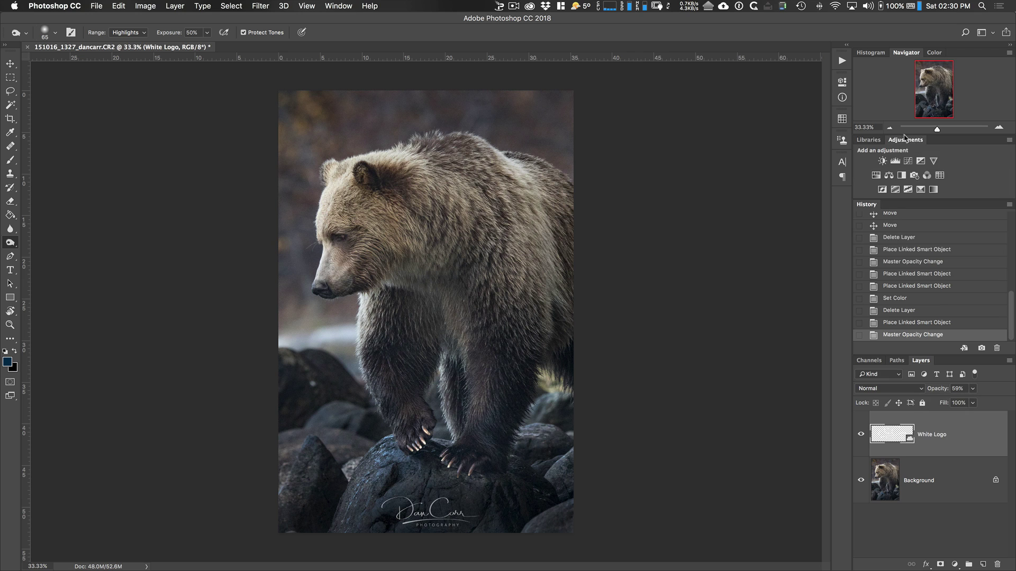
pyautogui.click(868, 141)
pyautogui.click(937, 153)
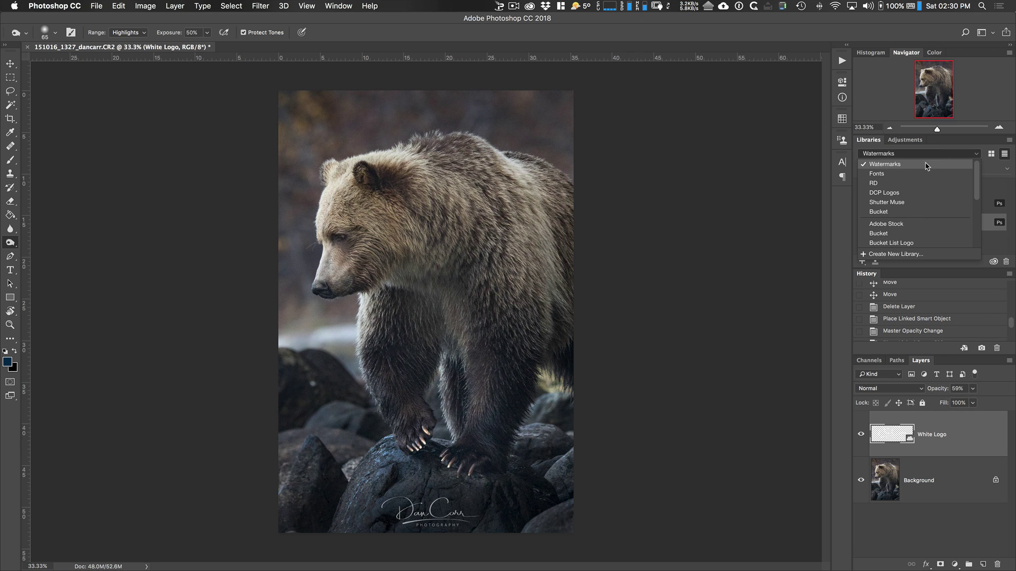
pyautogui.click(893, 167)
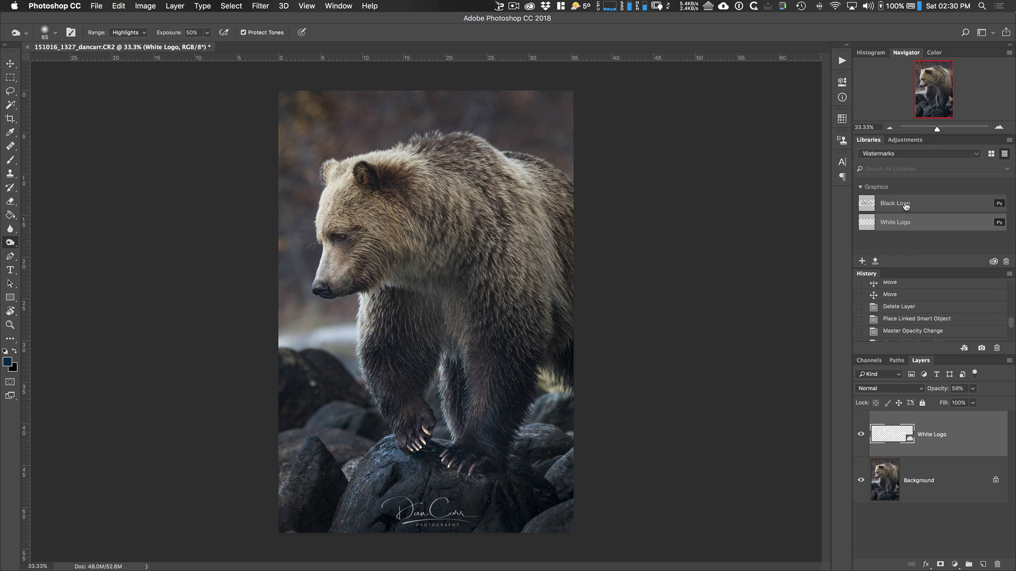
pyautogui.moveTo(436, 260)
pyautogui.mouseDown()
pyautogui.moveTo(321, 255)
pyautogui.moveTo(365, 243)
pyautogui.moveTo(431, 277)
pyautogui.mouseUp()
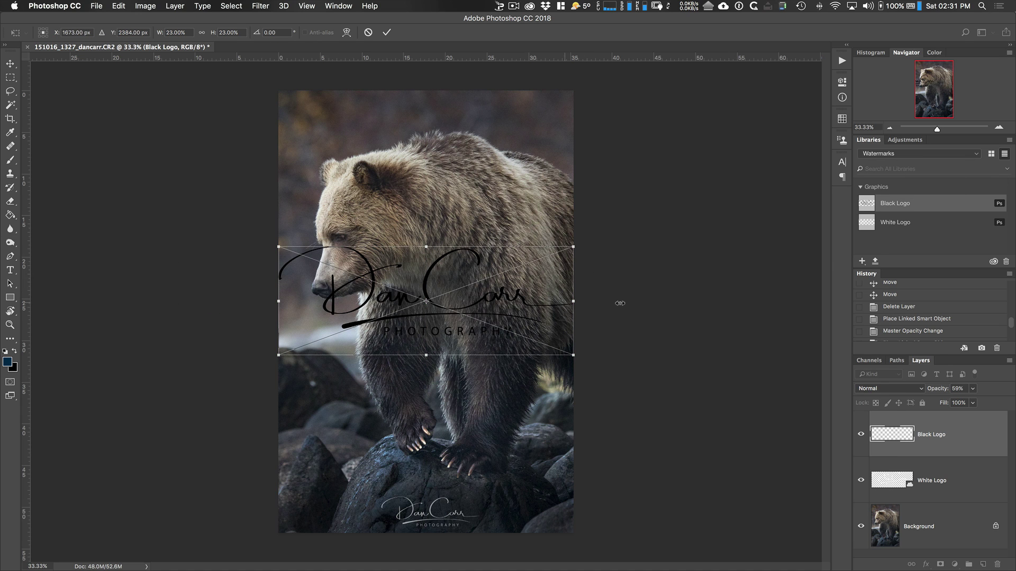
pyautogui.press('Escape')
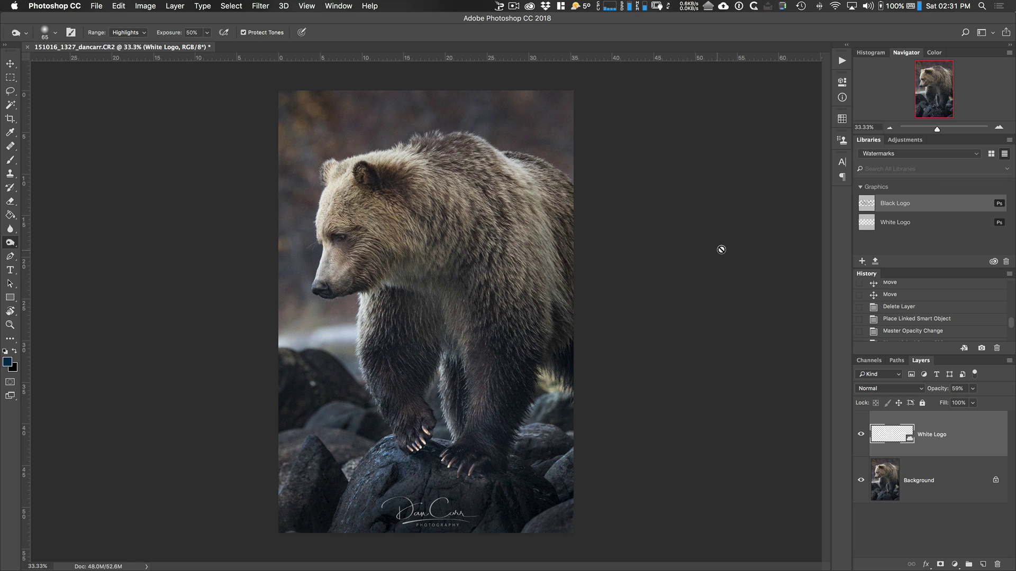
# Place the White Logo library graphic across the bear's head at 23% scale and hide its new layer.
pyautogui.moveTo(897, 224); pyautogui.dragTo(421, 256)
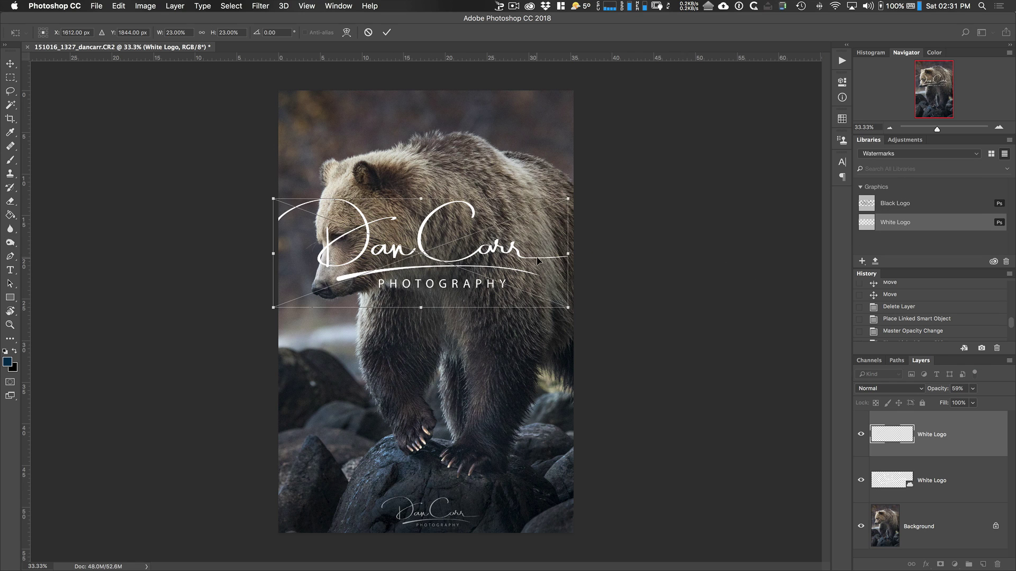
pyautogui.press('Return')
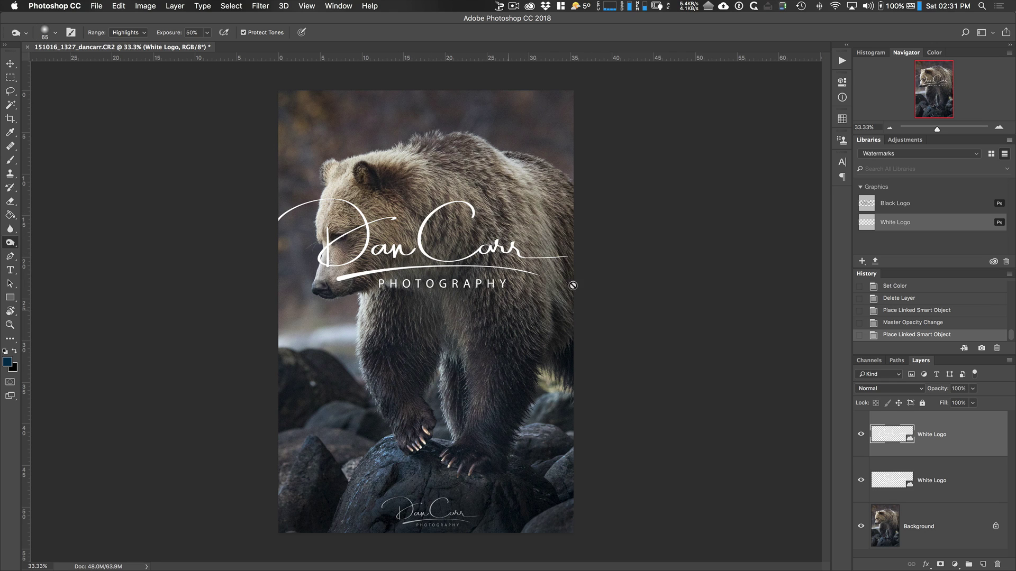
pyautogui.click(861, 436)
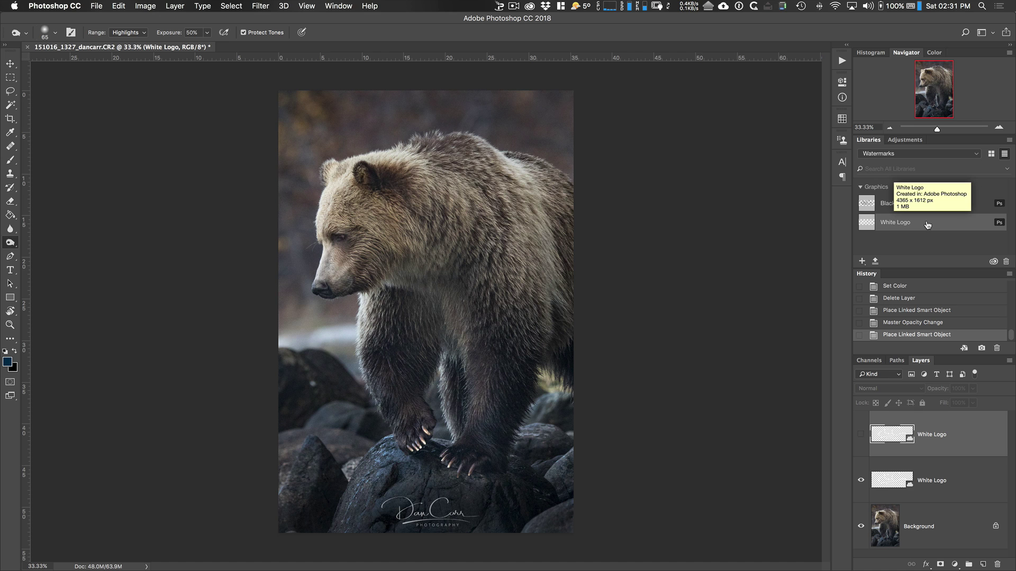
# Place three more White Logo library graphics at 23% scale over the bear's upper back, chest and lower legs.
pyautogui.moveTo(937, 227); pyautogui.dragTo(460, 182)
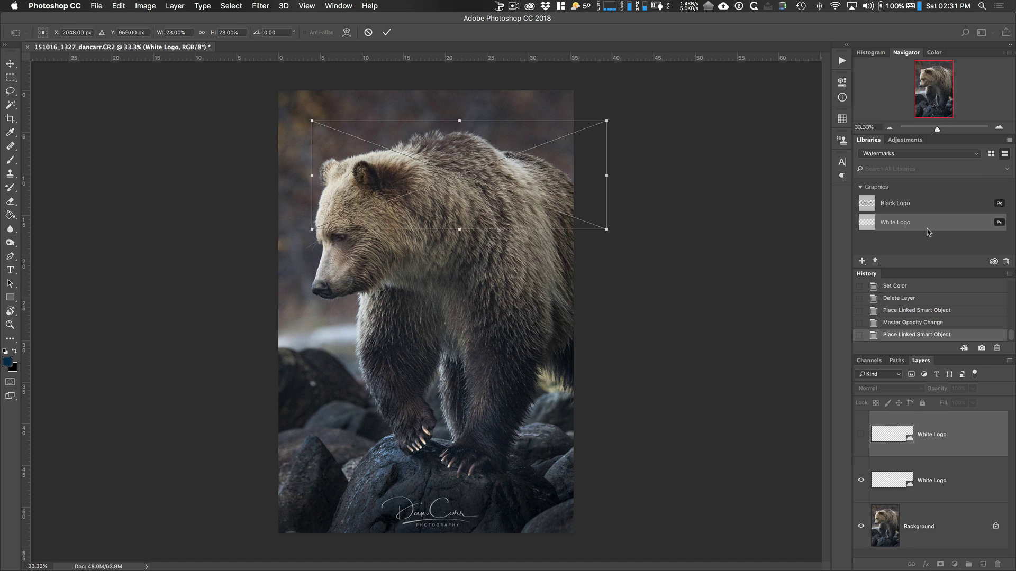
pyautogui.press('Return')
pyautogui.moveTo(915, 224); pyautogui.dragTo(458, 291)
pyautogui.moveTo(927, 236); pyautogui.dragTo(394, 405)
pyautogui.press('Return')
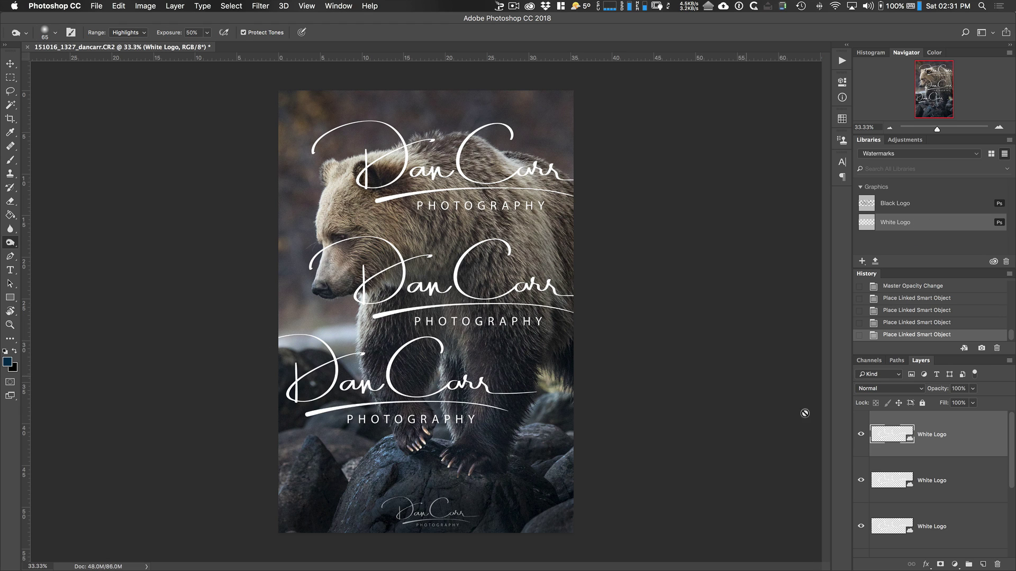
# Select the three newly placed large White Logo layers together and lower their opacity to 13%.
pyautogui.click(973, 388)
pyautogui.click(951, 529)
pyautogui.keyDown('shift'); pyautogui.click(952, 529); pyautogui.keyUp('shift')
pyautogui.click(973, 388)
pyautogui.moveTo(973, 401); pyautogui.dragTo(937, 406)
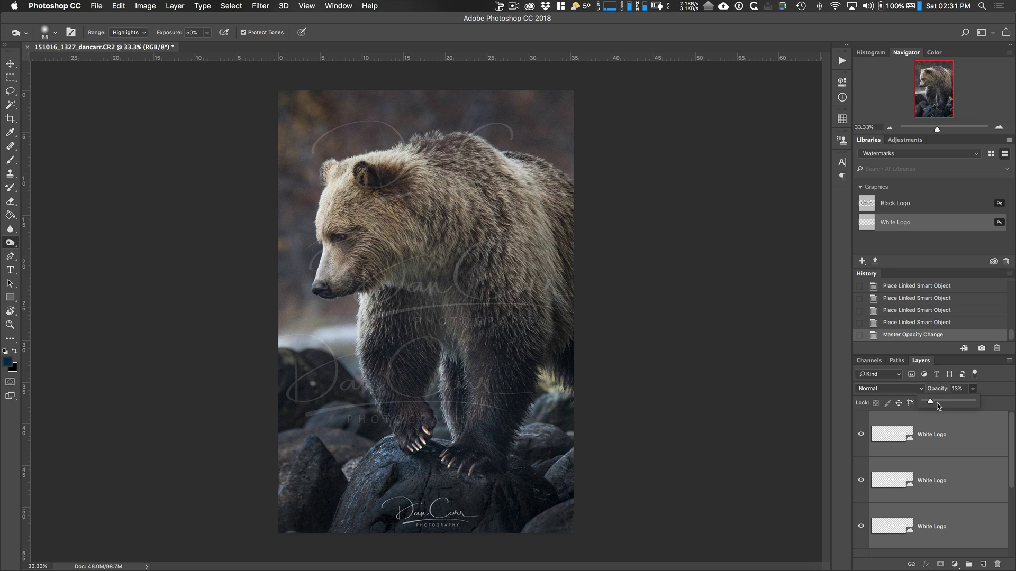